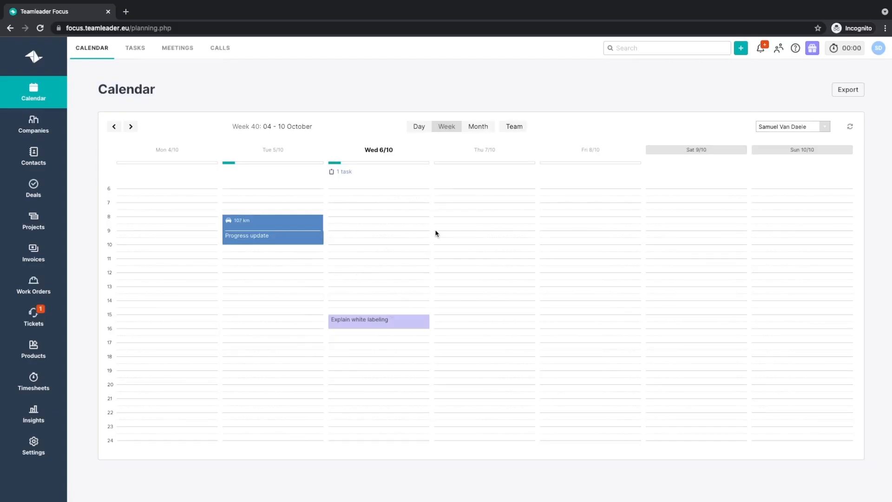
# View the Marketing colleague's calendar by week and month, check the team view, and return to the Management employee's week
pyautogui.click(777, 129)
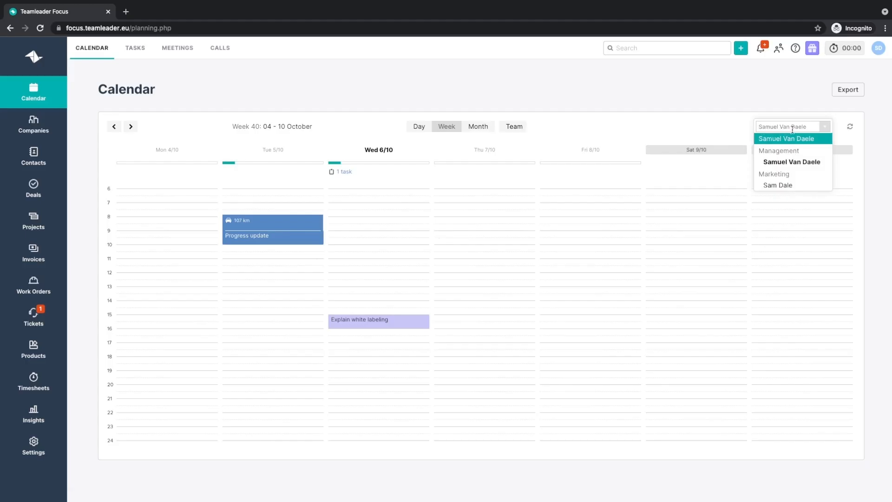
pyautogui.click(793, 185)
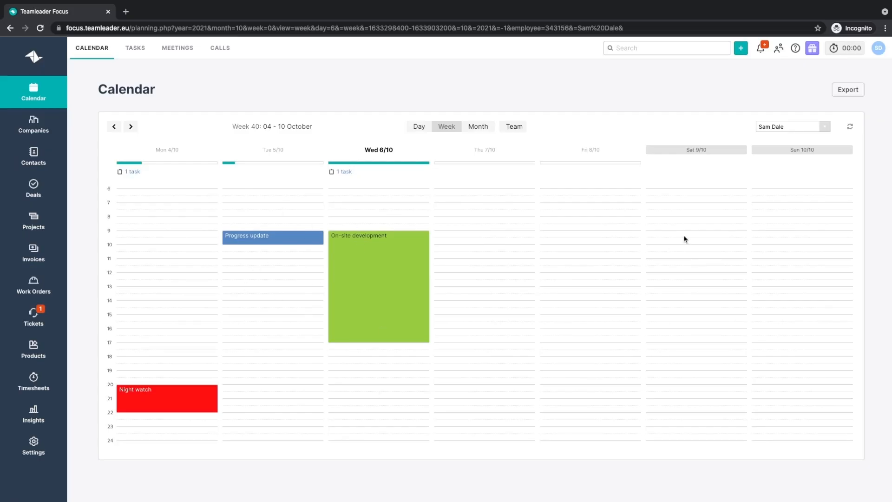
pyautogui.click(478, 126)
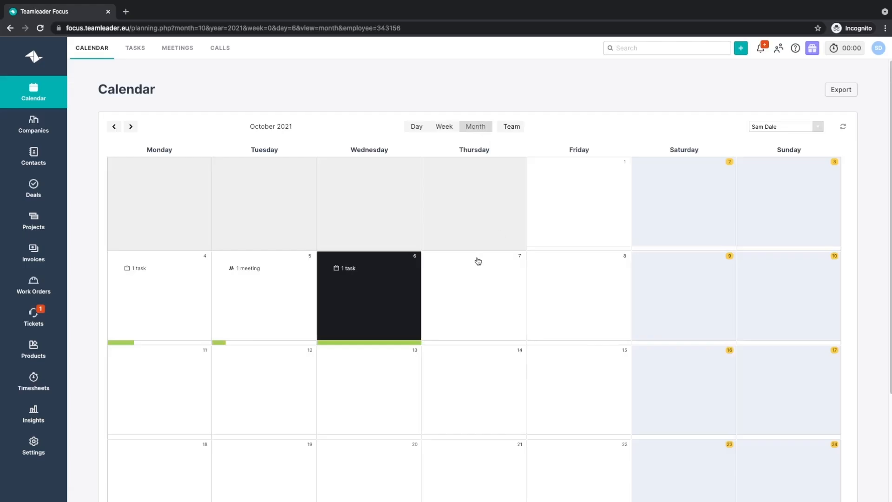
pyautogui.click(515, 127)
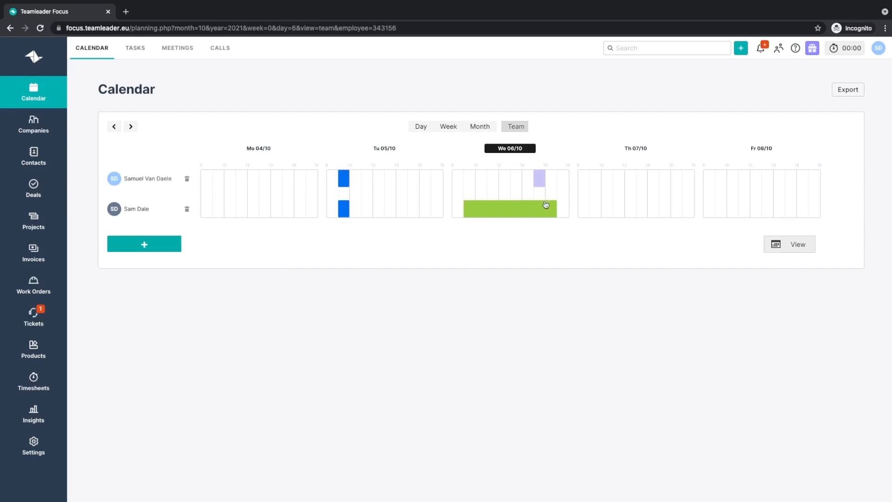
pyautogui.click(449, 129)
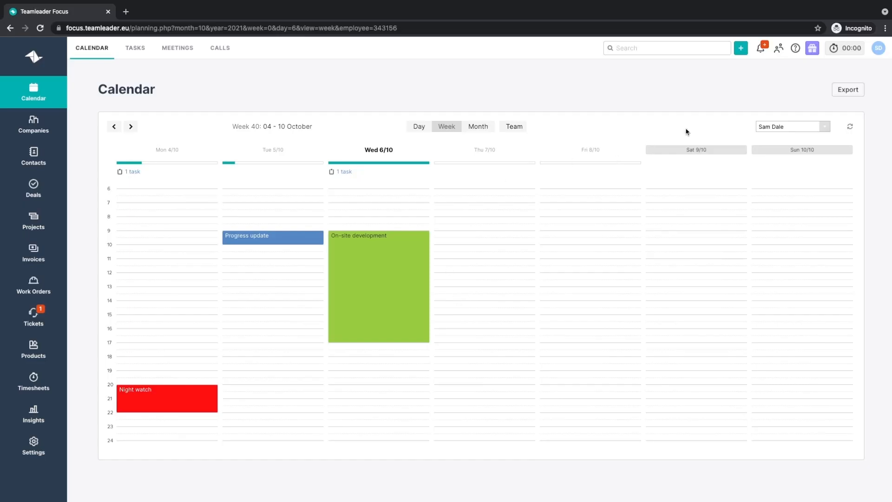
pyautogui.click(770, 125)
pyautogui.click(767, 138)
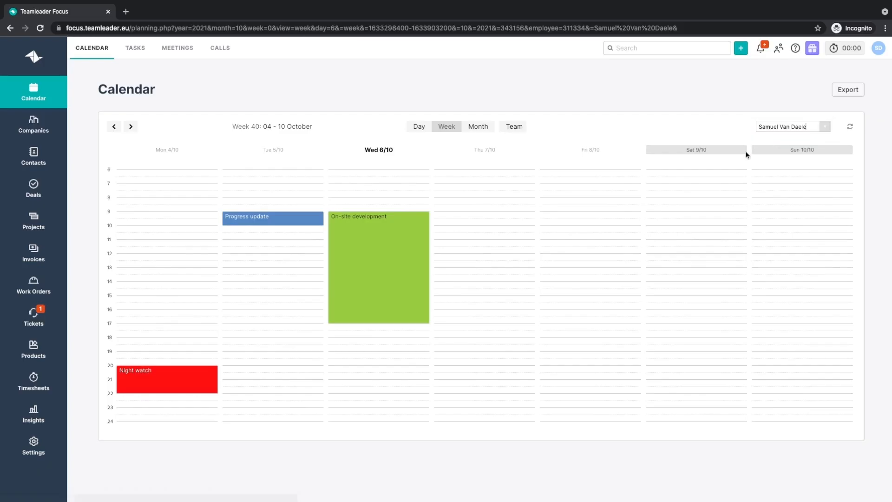
# Start a meeting on Wednesday 06/10/2021 at 10:15 lasting 01:45, with customer Steamleader magazine and deal Rocket launch
pyautogui.moveTo(383, 246); pyautogui.dragTo(383, 274)
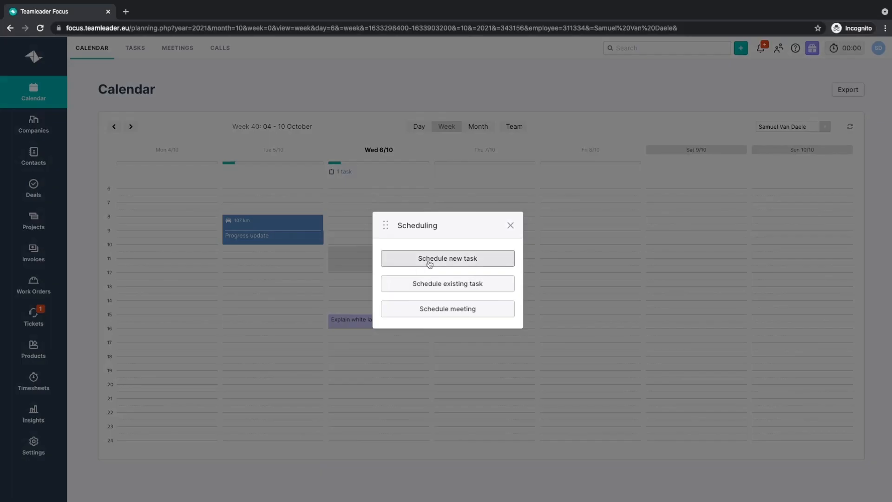
pyautogui.click(466, 315)
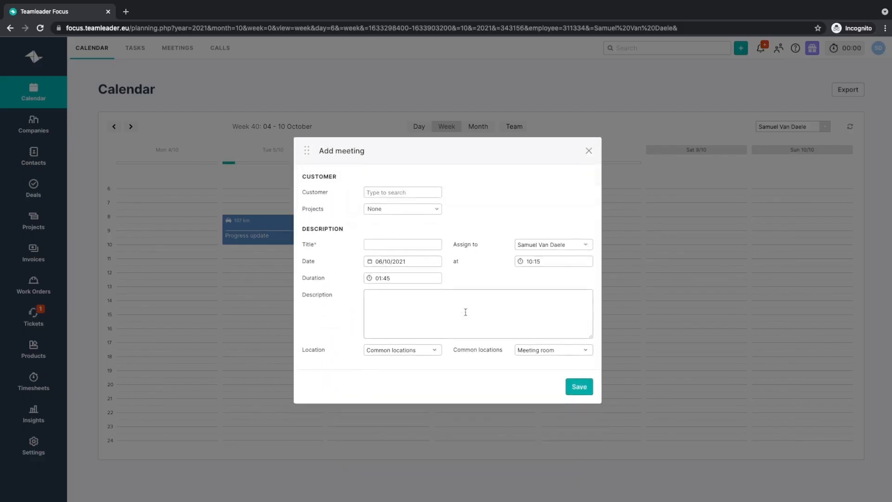
pyautogui.click(410, 192)
pyautogui.write('stea')
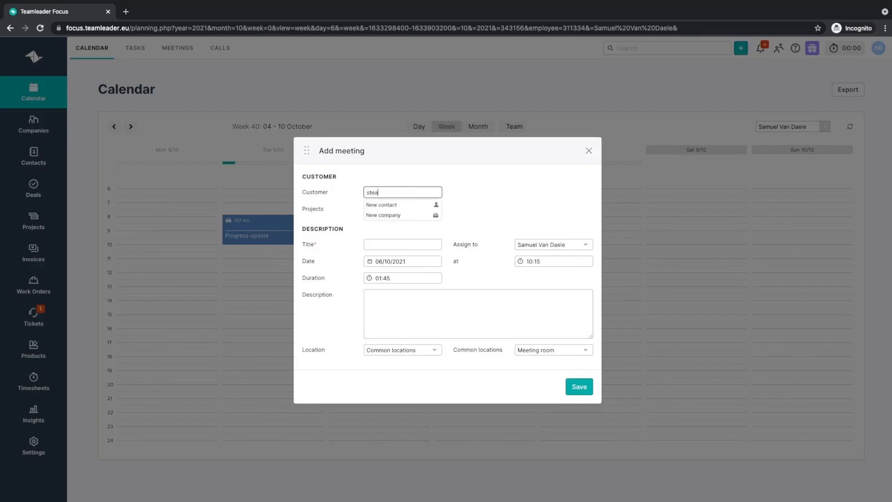
pyautogui.click(387, 207)
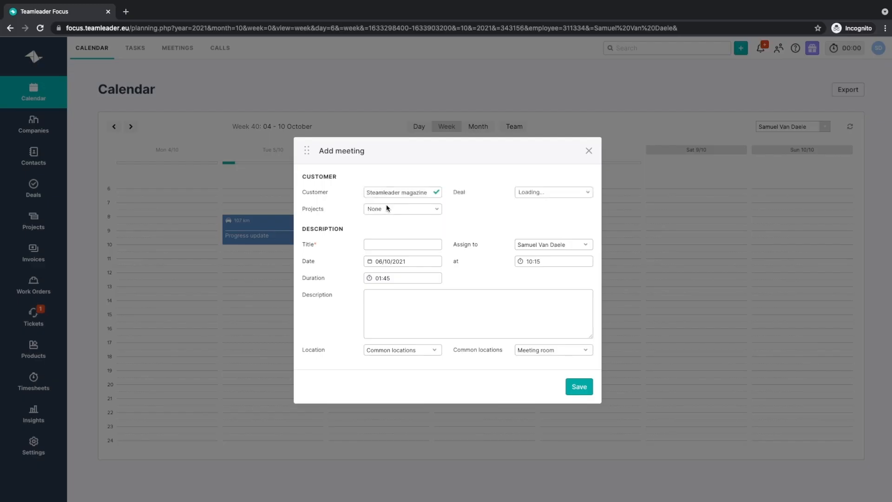
pyautogui.click(537, 192)
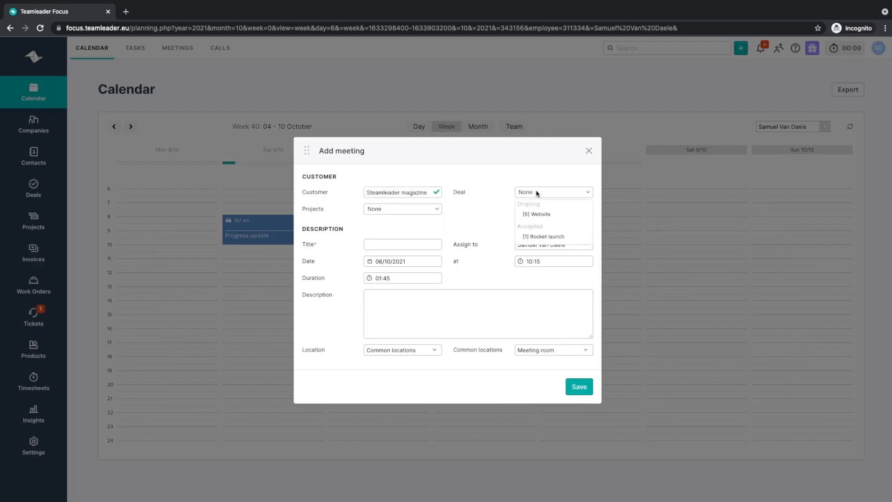
pyautogui.click(547, 237)
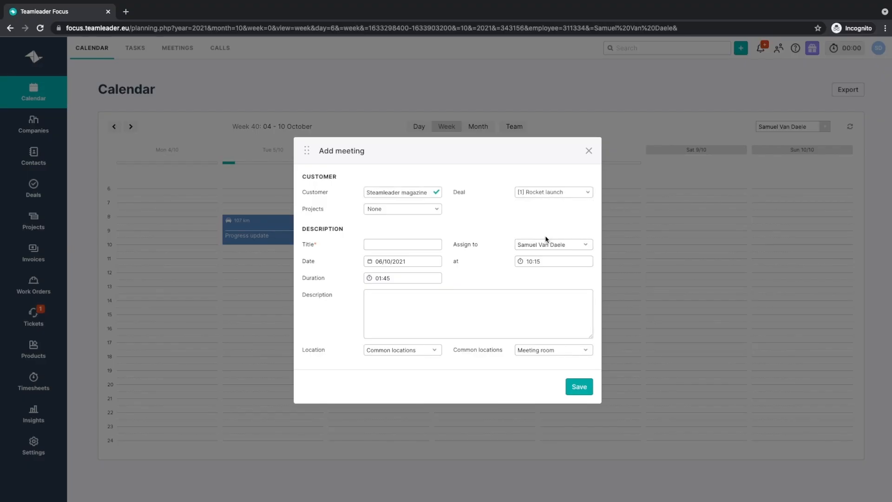
# Title the meeting "Kick off meeting", set its location to the Steamleader magazine company address, and save it
pyautogui.click(425, 247)
pyautogui.write('Kl')
pyautogui.write('ck off meeting')
pyautogui.click(399, 354)
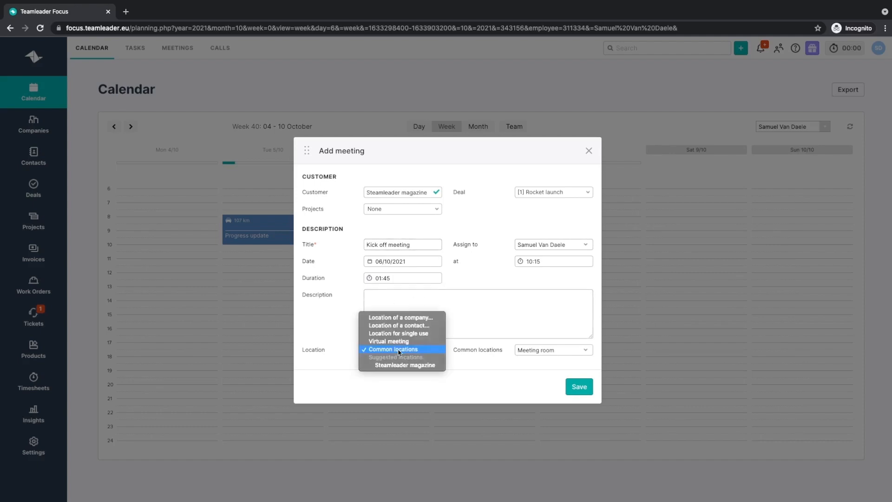
pyautogui.click(405, 318)
pyautogui.write('steam')
pyautogui.click(537, 365)
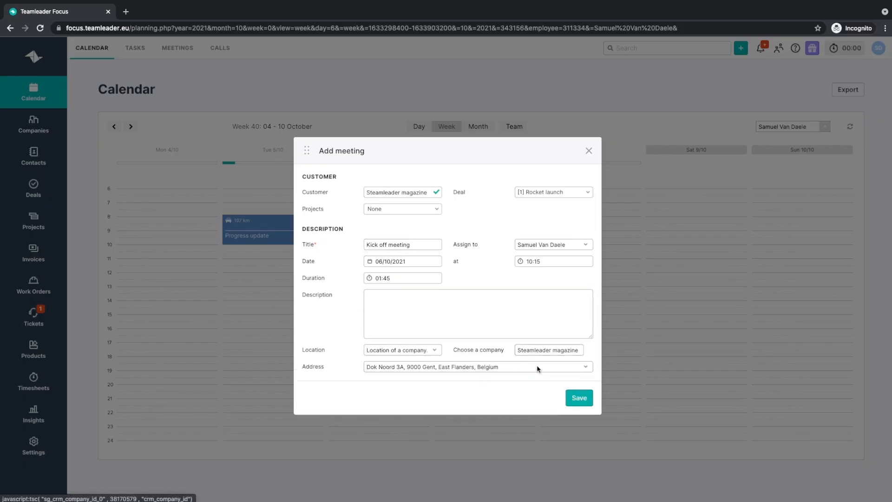
pyautogui.click(584, 402)
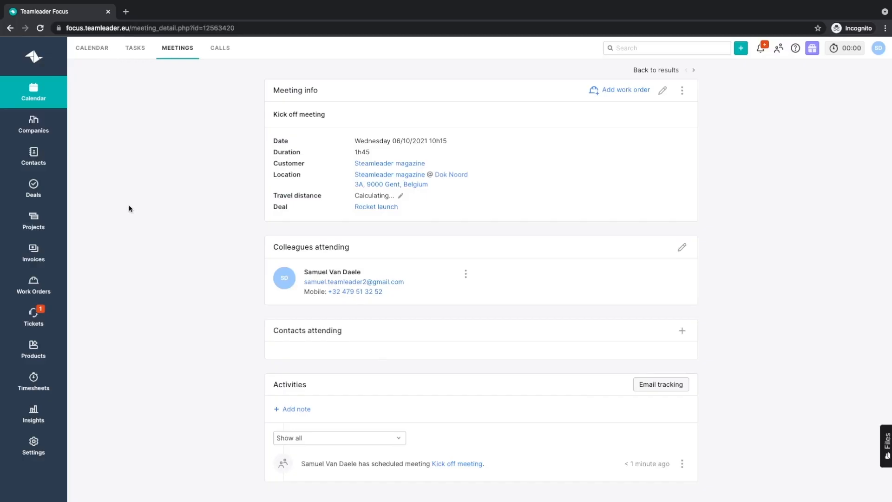
# Add the Marketing colleague to the colleagues attending the kick off meeting
pyautogui.click(683, 247)
pyautogui.click(306, 272)
pyautogui.click(563, 342)
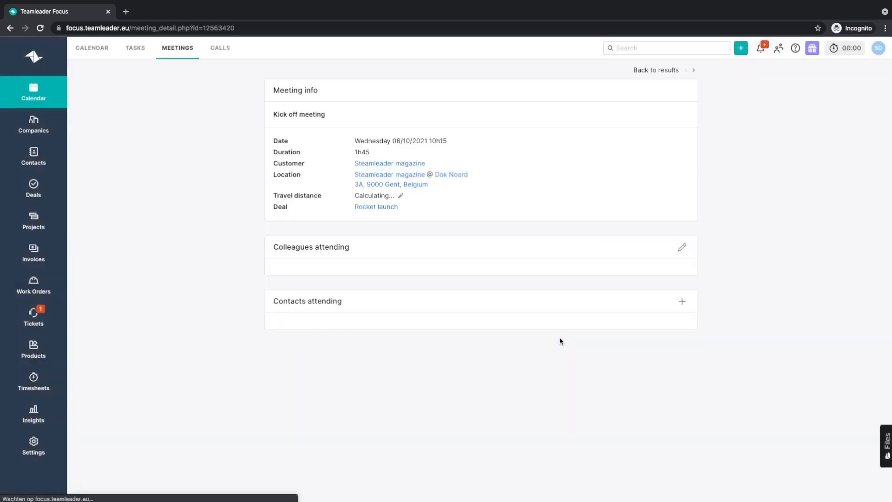
# Add the customer's contact to the meeting's attending contacts and email them the Standard invitation
pyautogui.click(682, 331)
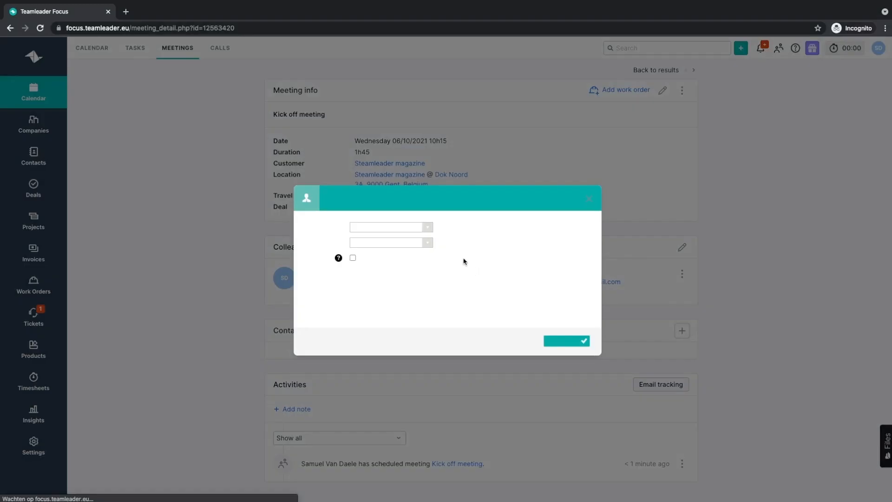
pyautogui.click(421, 224)
pyautogui.click(408, 239)
pyautogui.click(407, 239)
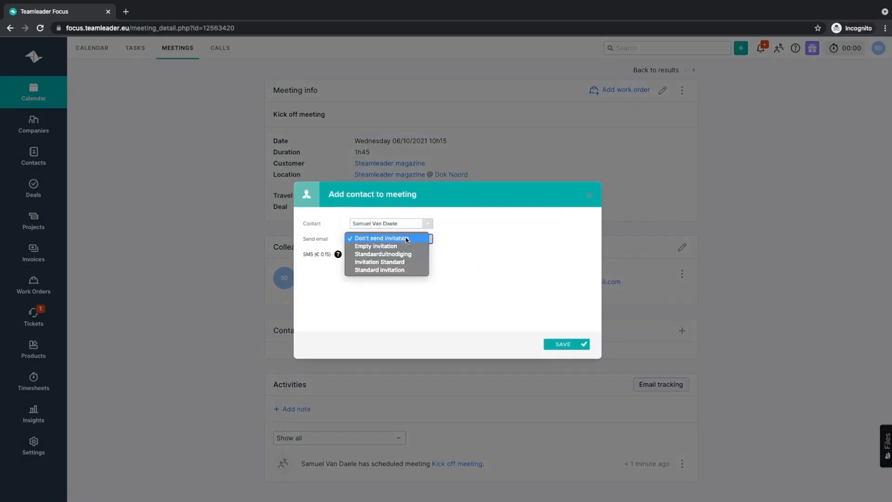
pyautogui.click(406, 270)
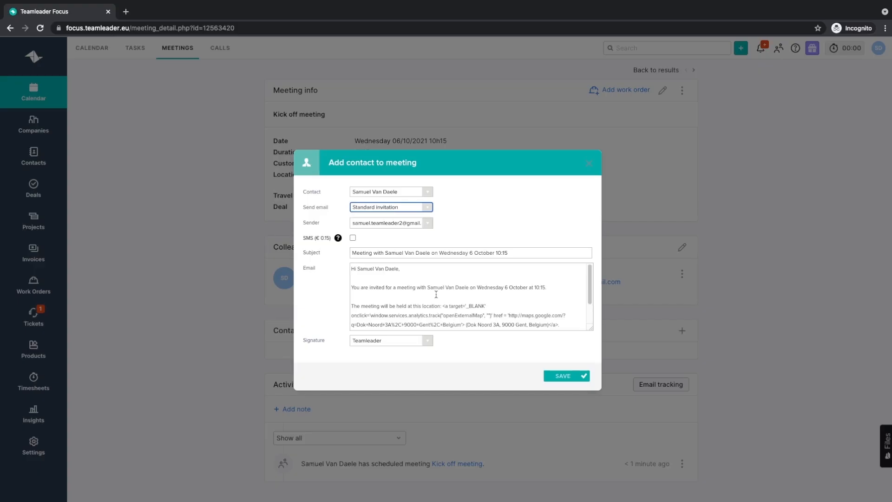
pyautogui.click(567, 375)
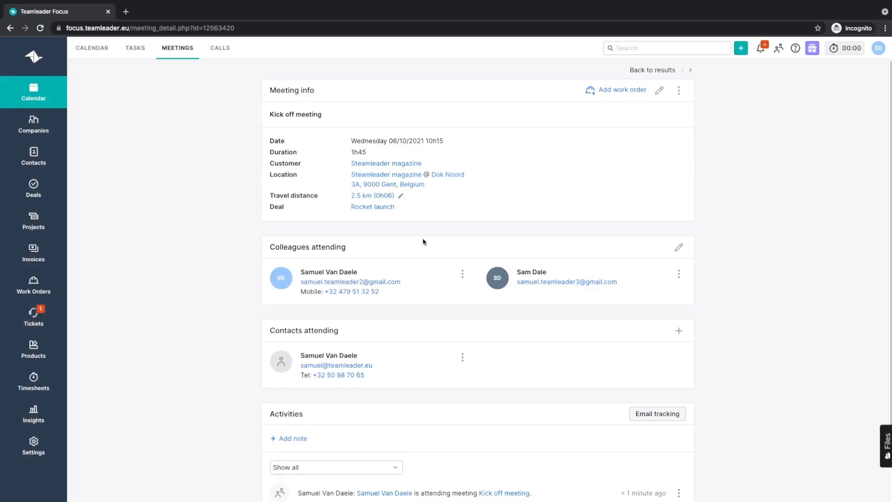
# Check the travel route to the meeting location in Google Maps and return to the meeting page
pyautogui.click(379, 199)
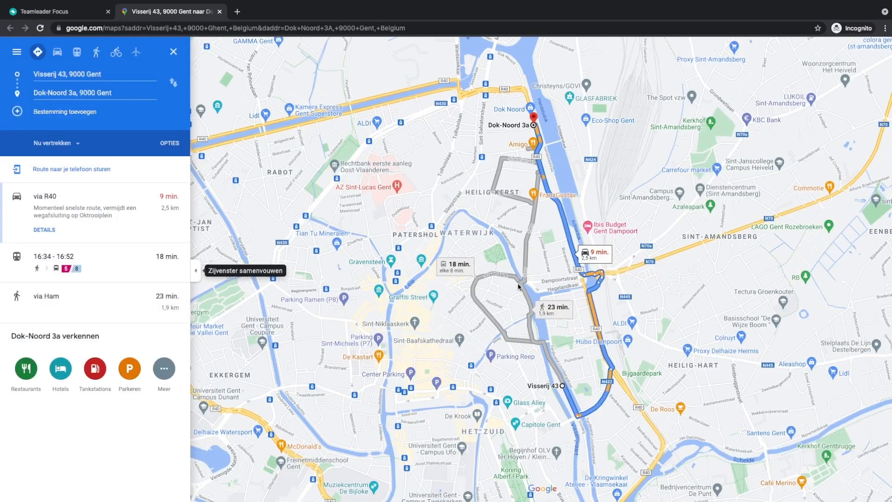
pyautogui.scroll(-3, 518, 284)
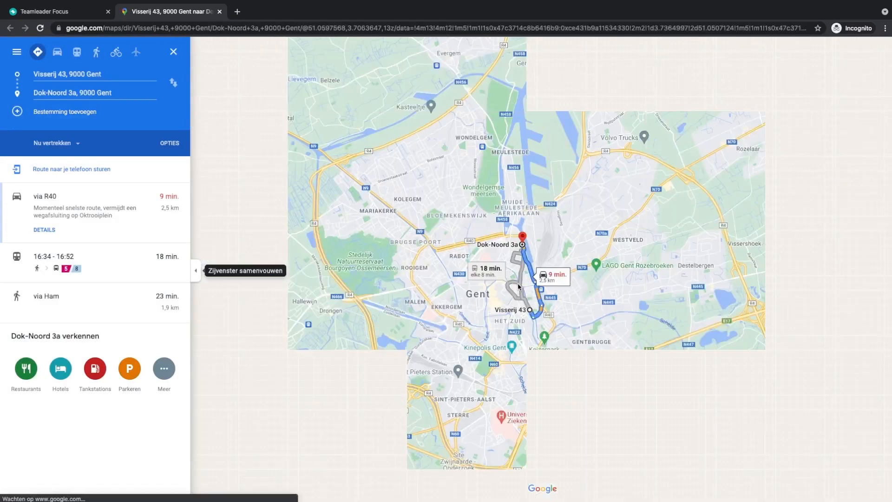
pyautogui.click(220, 12)
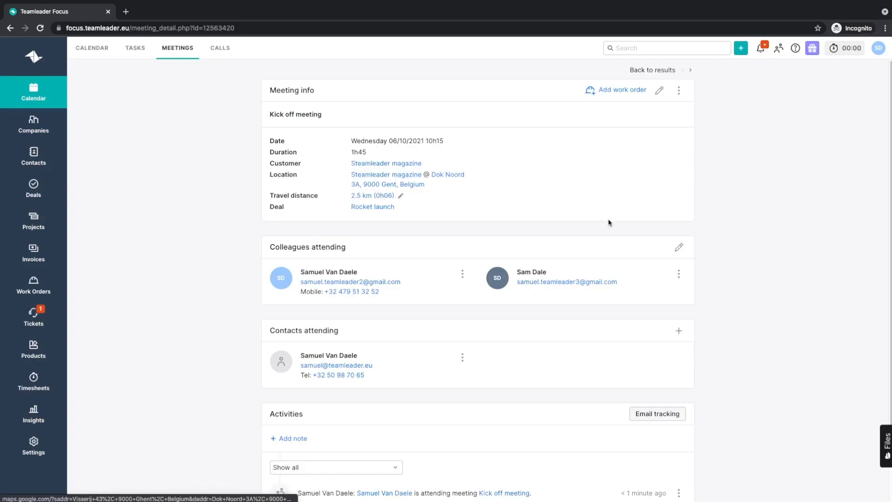
# Try a weekly repetition of the kick off meeting every 3 weeks and close the settings without saving
pyautogui.click(680, 93)
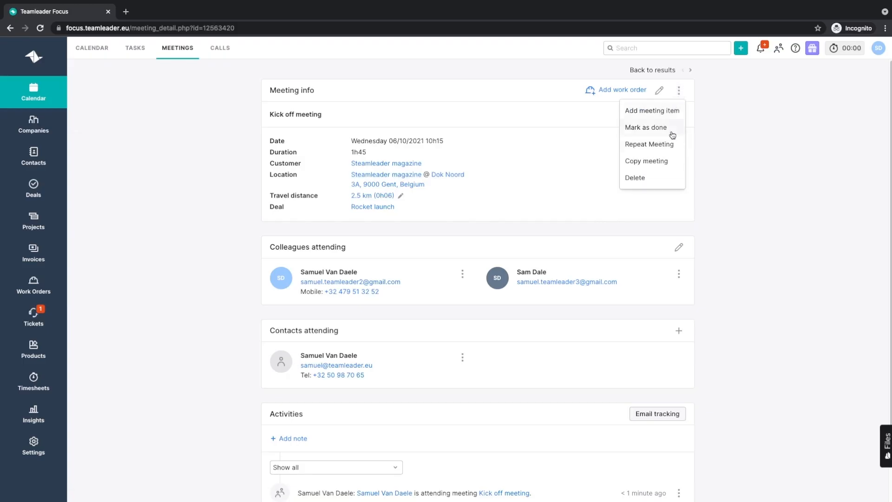
pyautogui.click(674, 145)
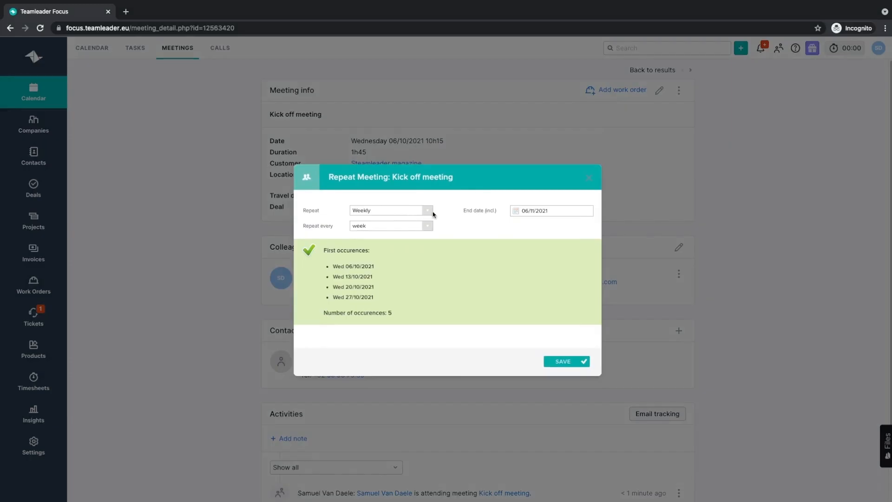
pyautogui.click(373, 226)
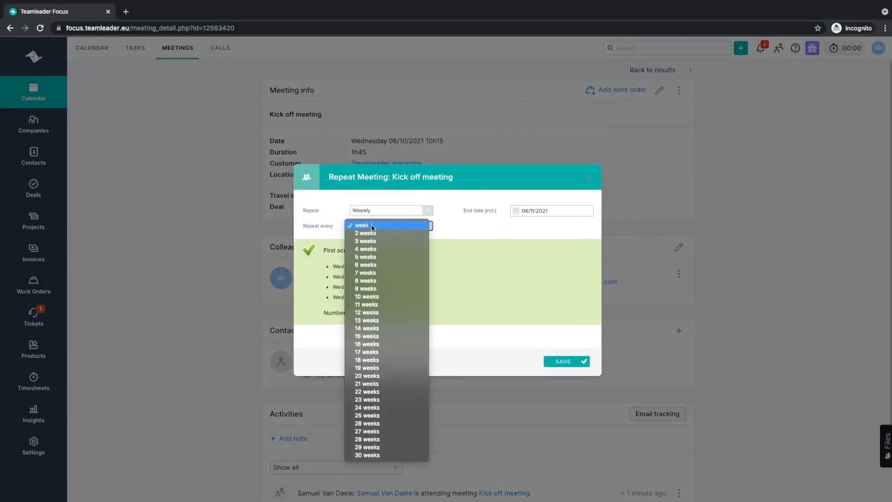
pyautogui.click(373, 241)
pyautogui.click(388, 222)
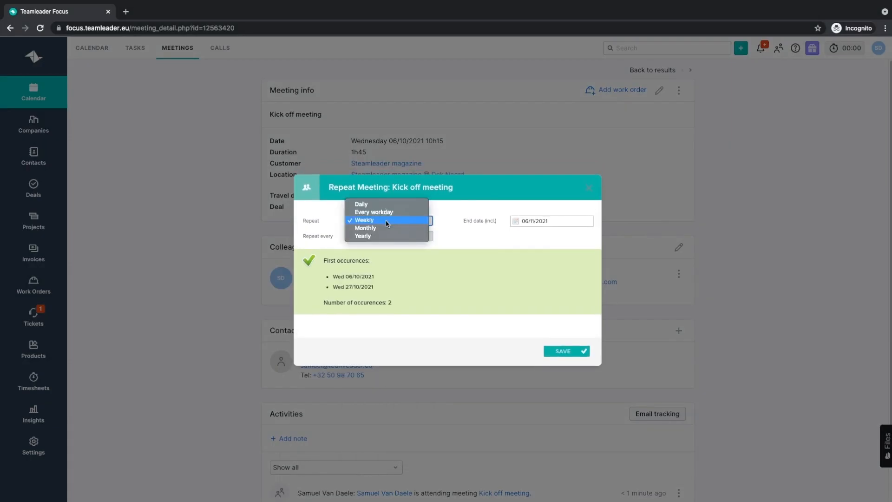
pyautogui.click(463, 246)
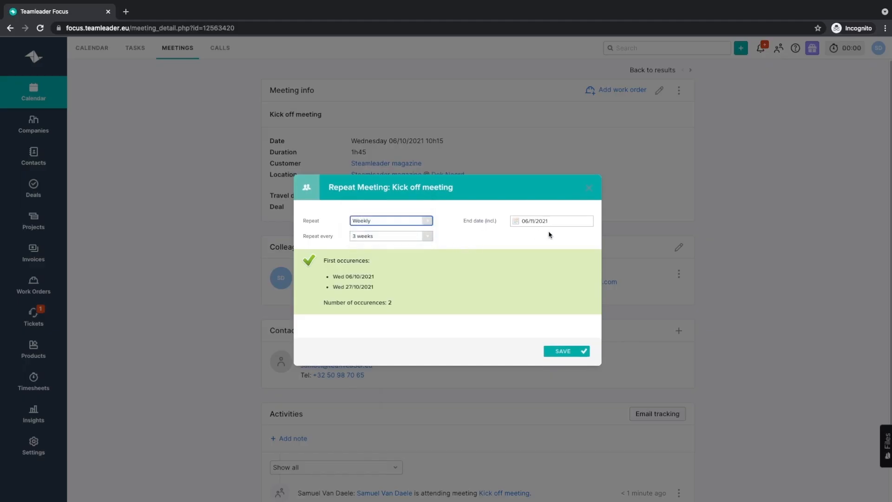
pyautogui.click(588, 191)
# Review the editable details of the kick off meeting and close them without saving
pyautogui.click(659, 92)
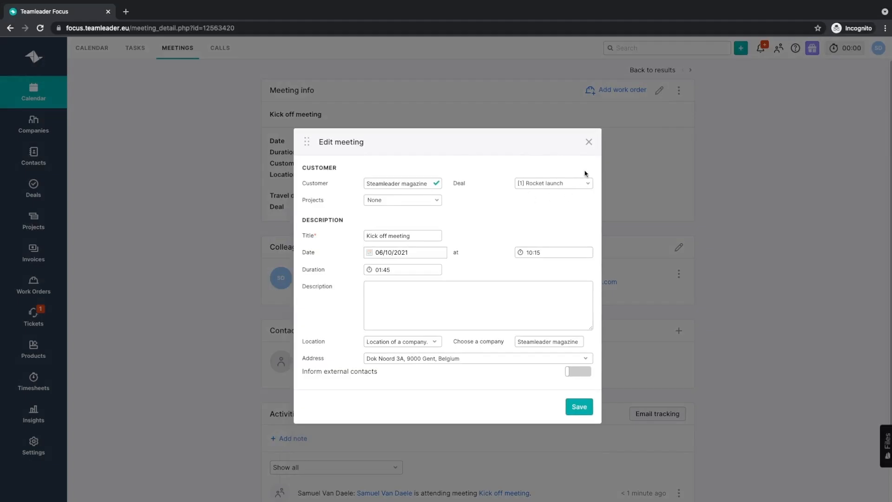
pyautogui.click(589, 142)
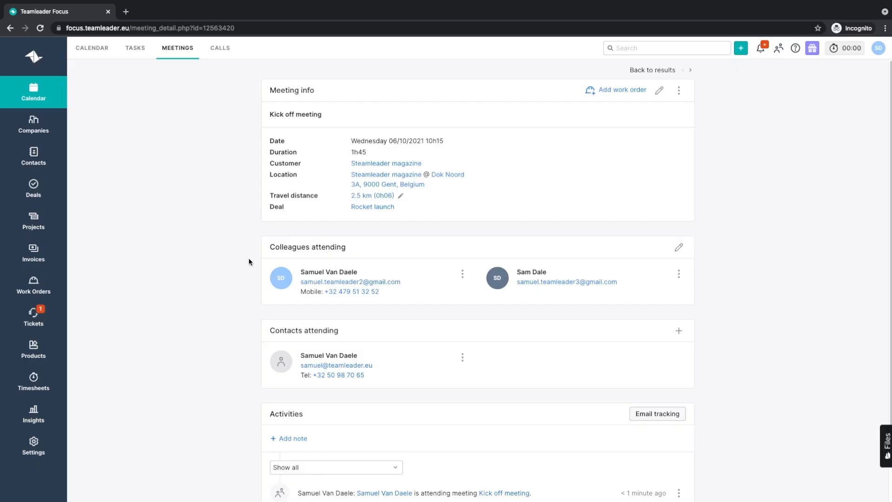
# Add a note to the meeting's activities that mentions the Marketing colleague and contains the text "questions"
pyautogui.scroll(-1, 233, 272)
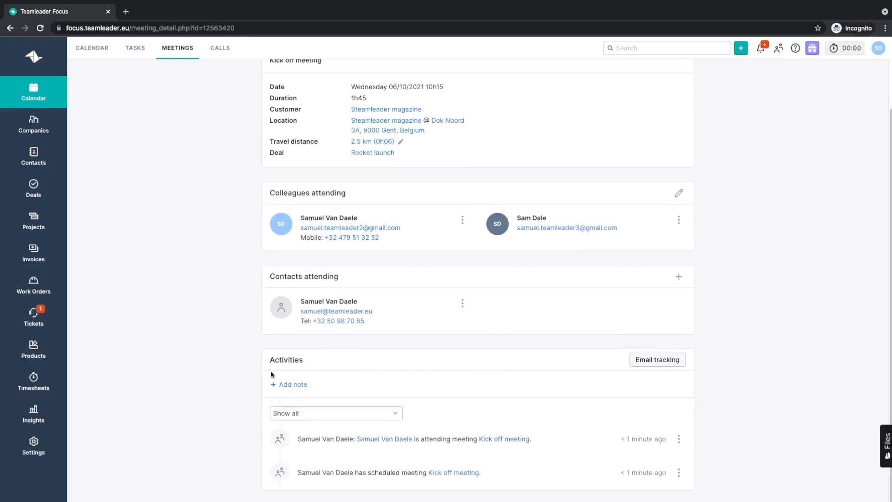
pyautogui.click(297, 386)
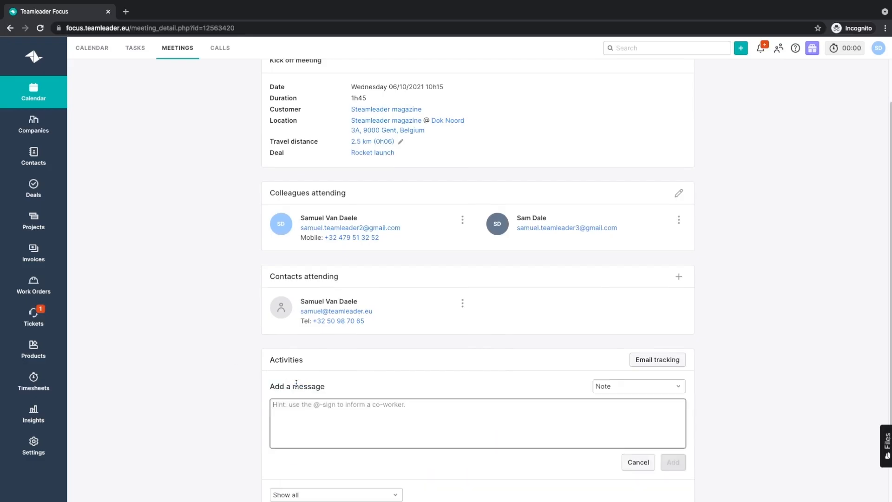
pyautogui.write('@sam')
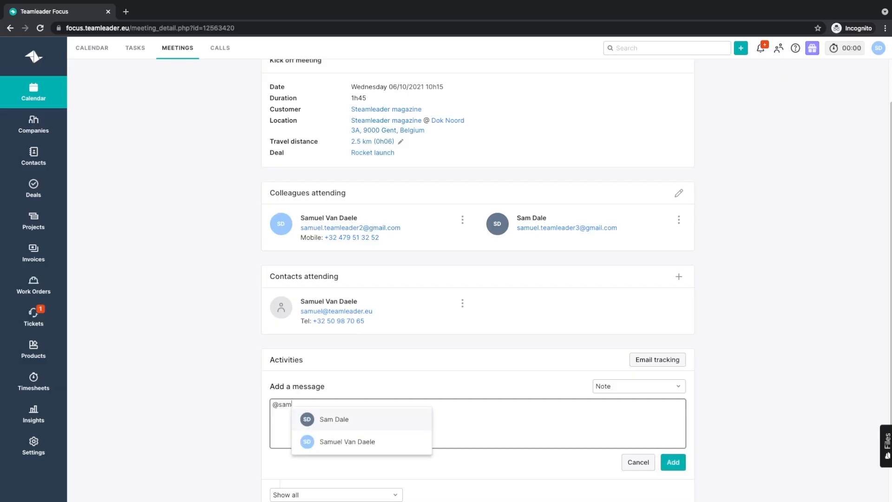
pyautogui.click(325, 419)
pyautogui.write('questions')
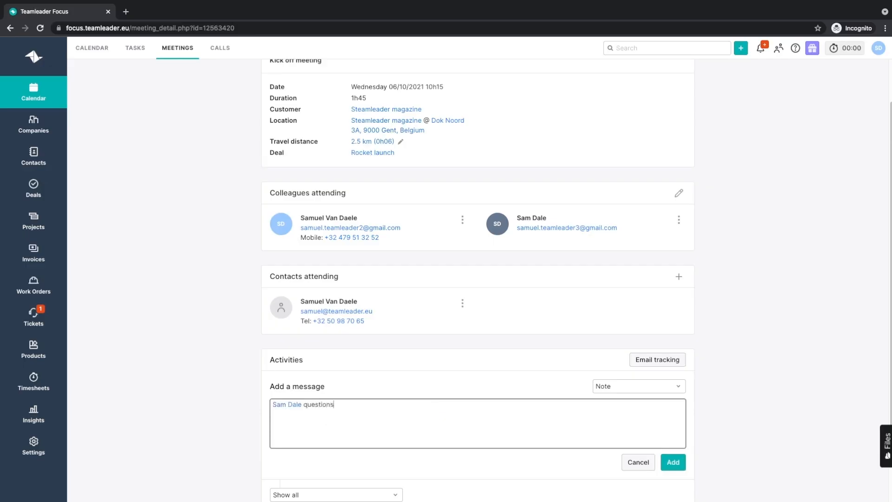
pyautogui.write('s')
pyautogui.click(672, 464)
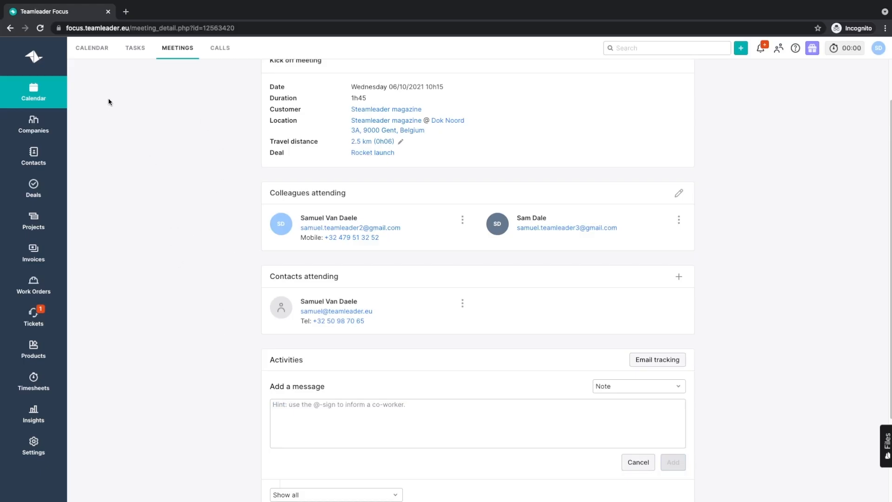
# Start a new 45-minute task on Wednesday 6/10 at 13:00 in the calendar for customer Steamleader magazine, with type Onboarding
pyautogui.click(55, 96)
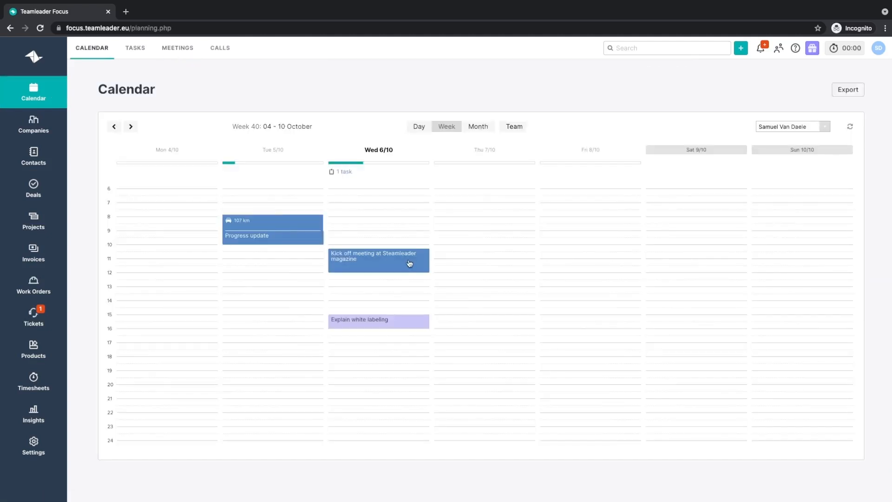
pyautogui.moveTo(415, 291); pyautogui.dragTo(417, 302)
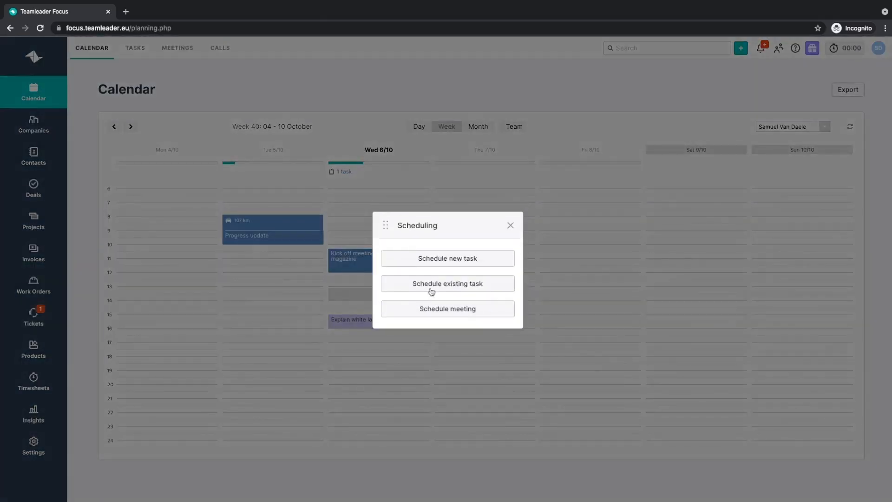
pyautogui.click(450, 258)
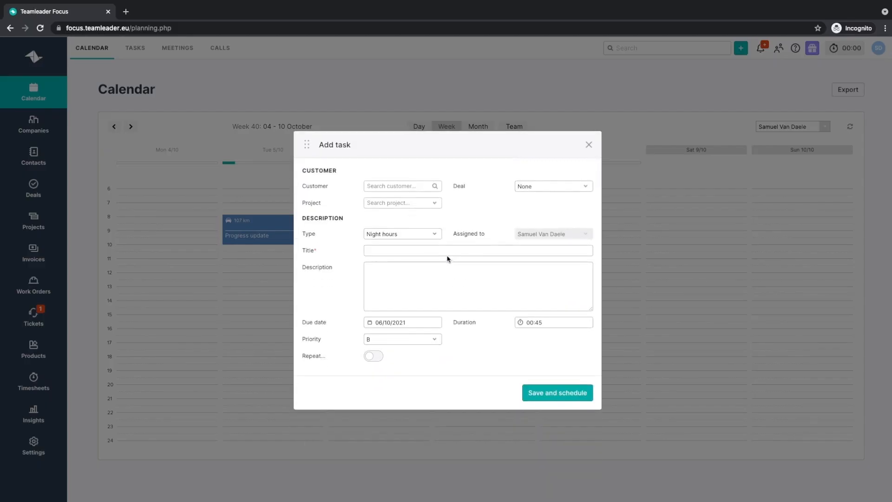
pyautogui.click(379, 186)
pyautogui.write('stea')
pyautogui.click(380, 204)
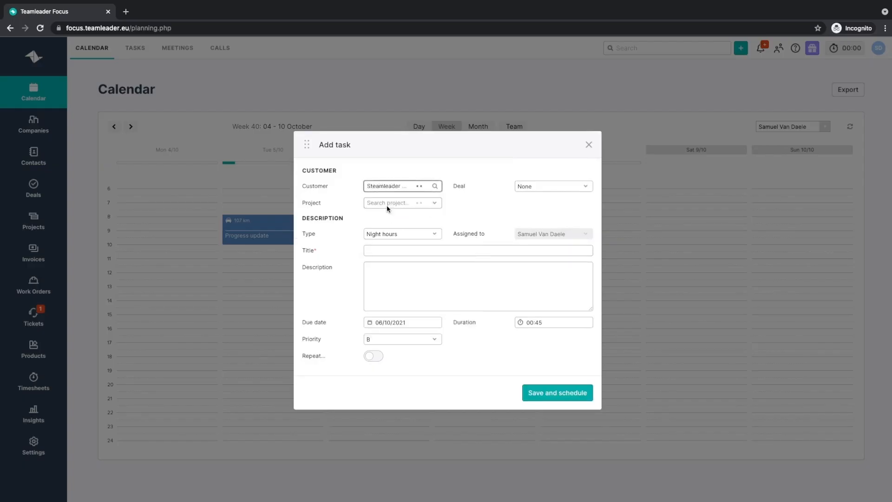
pyautogui.click(400, 233)
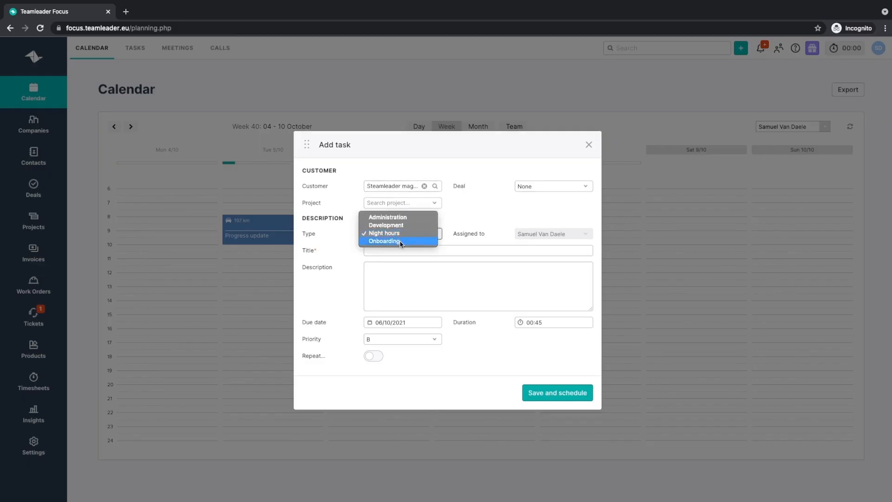
pyautogui.click(399, 240)
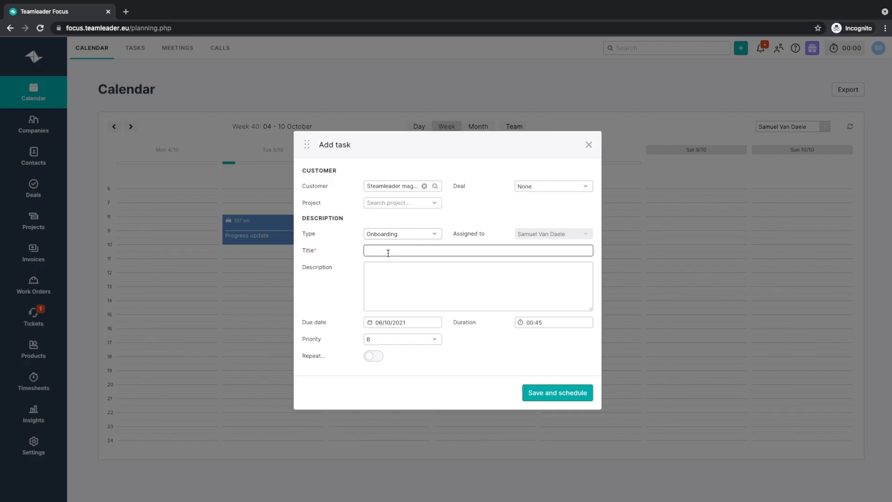
# Title the task "Preperation kick off session", then save and schedule it
pyautogui.write('preperation kick off session')
pyautogui.click(369, 251)
pyautogui.press('BackSpace')
pyautogui.write('P')
pyautogui.click(454, 276)
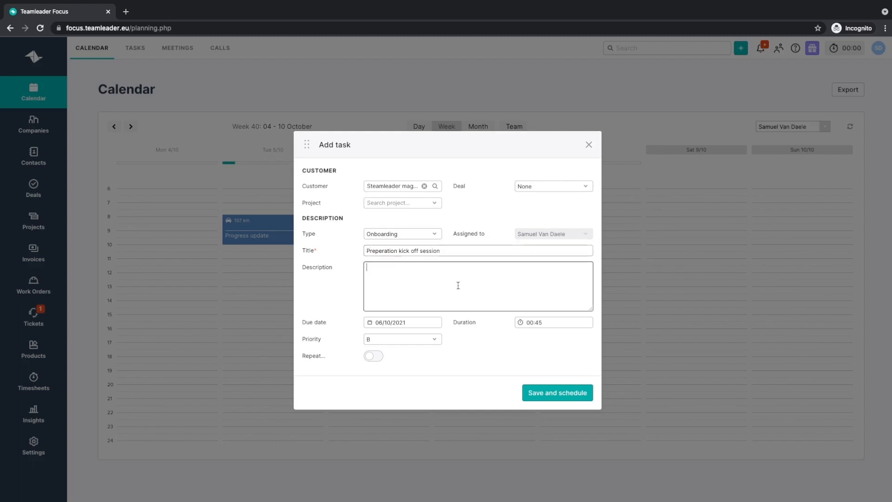
pyautogui.doubleClick(534, 323)
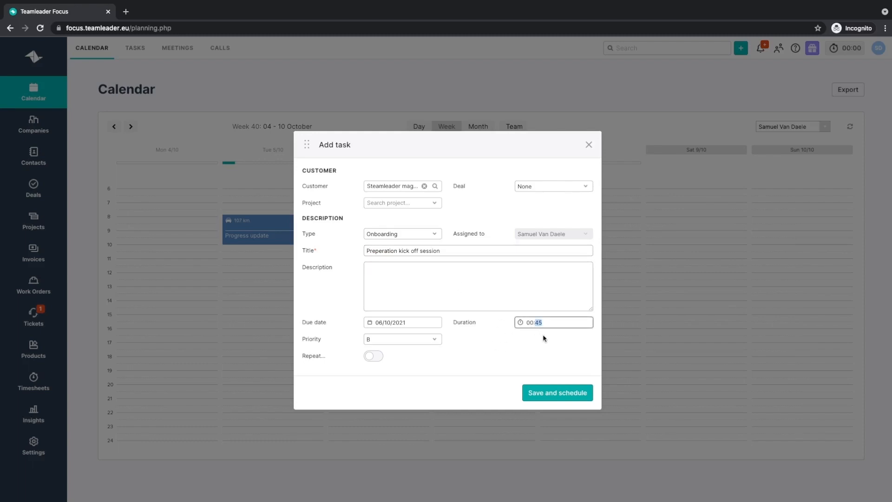
pyautogui.click(556, 394)
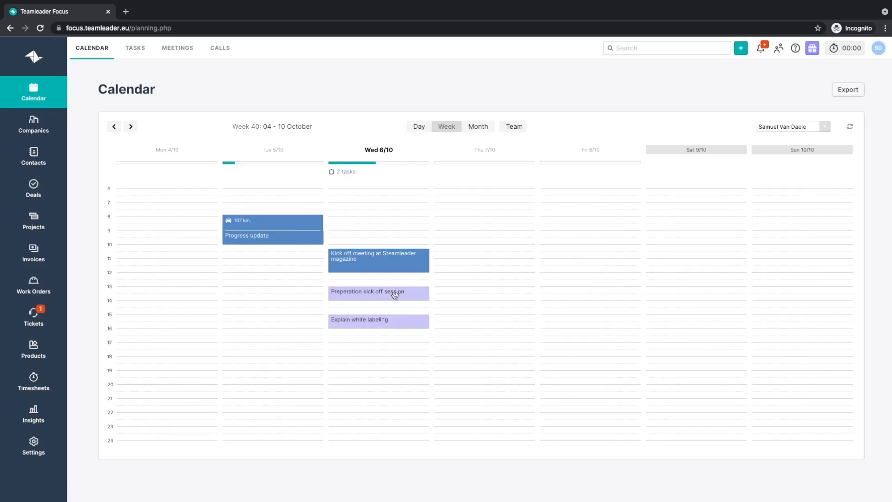
# Edit the "Preperation kick off session" task to link it to the Rocket launch deal and save it
pyautogui.moveTo(381, 294)
pyautogui.mouseDown()
pyautogui.moveTo(439, 296)
pyautogui.moveTo(398, 293)
pyautogui.mouseUp()
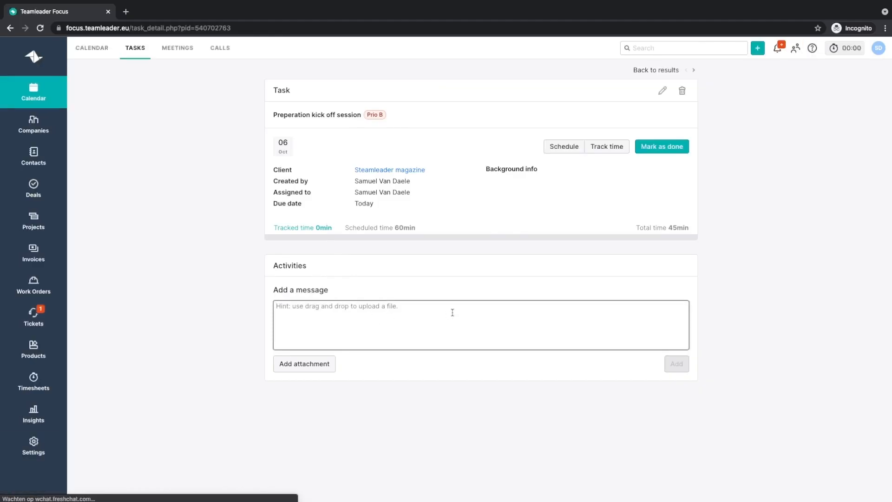
pyautogui.click(663, 91)
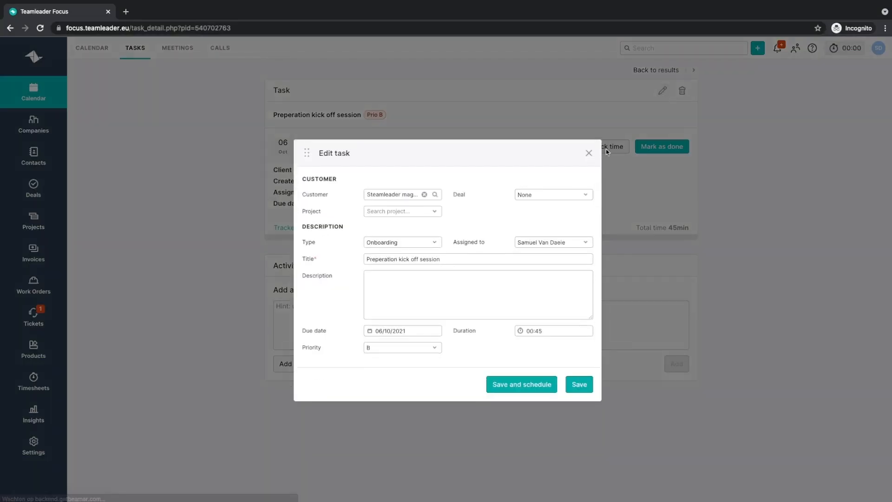
pyautogui.click(540, 195)
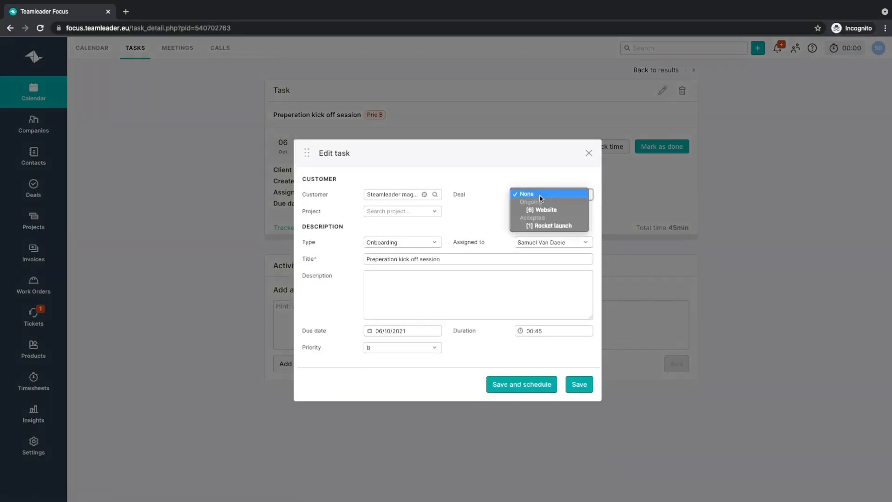
pyautogui.click(551, 226)
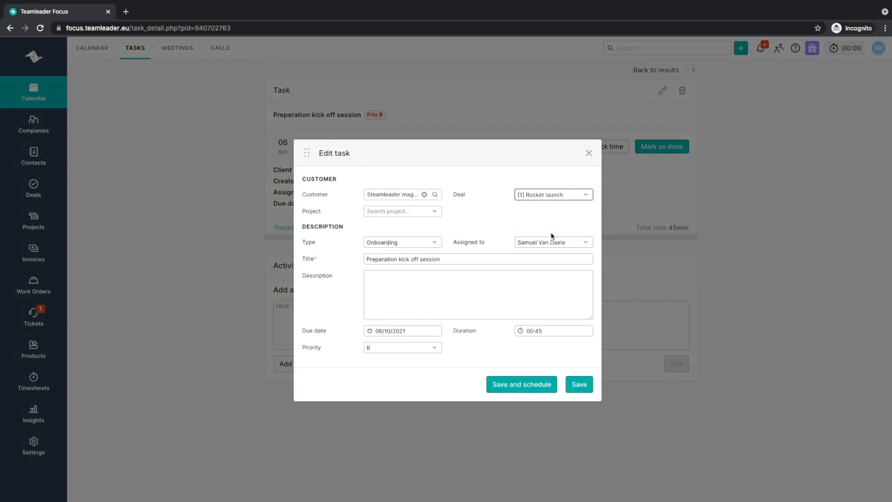
pyautogui.click(580, 380)
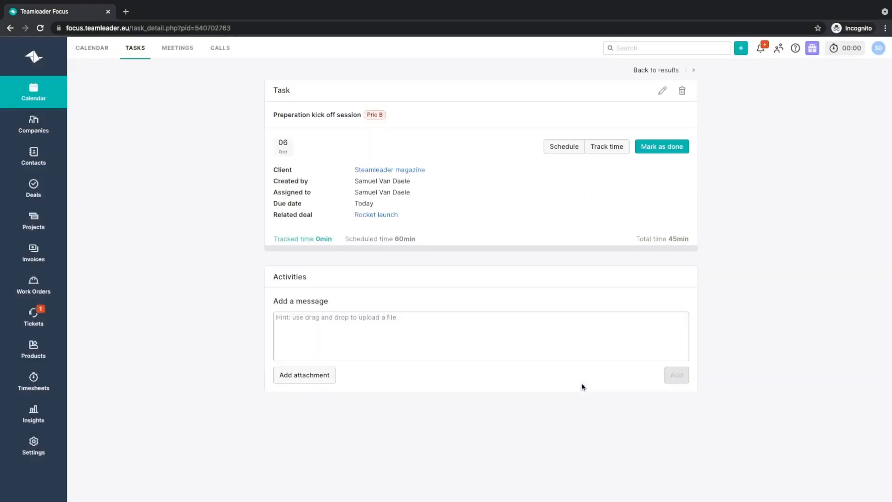
# Check the scheduled actions on the related Rocket launch deal and return to the calendar
pyautogui.click(381, 216)
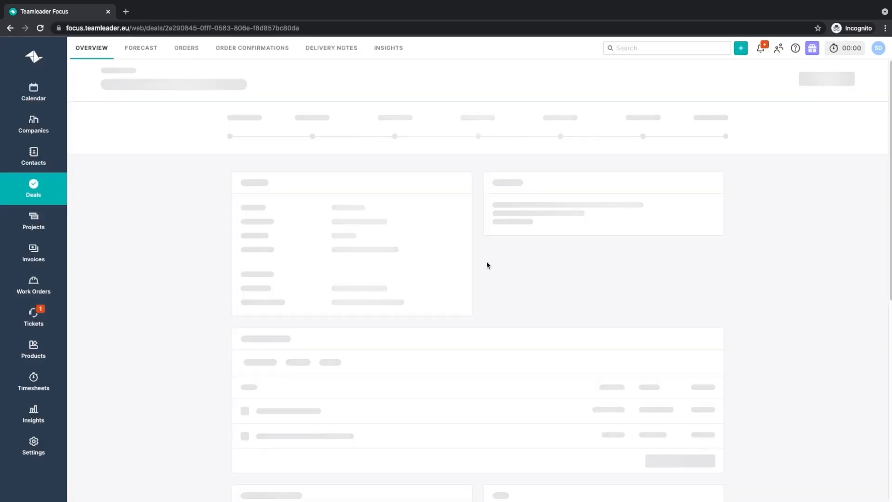
pyautogui.scroll(-7, 529, 295)
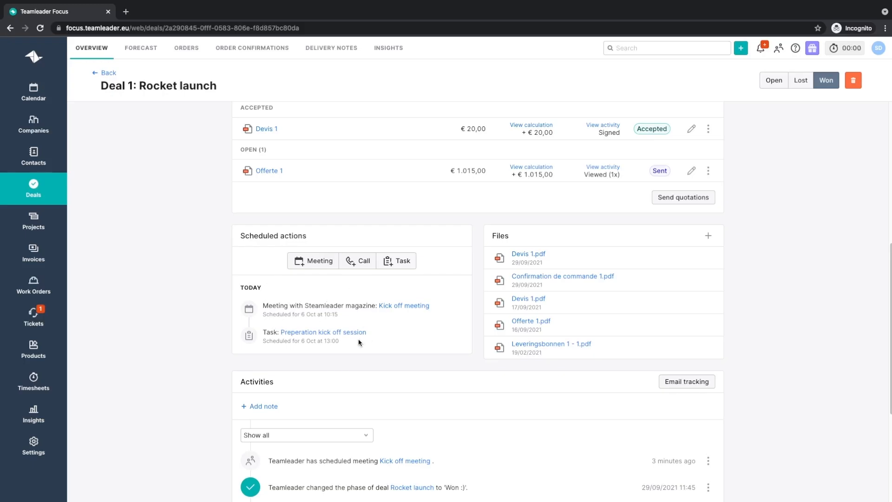
pyautogui.click(41, 93)
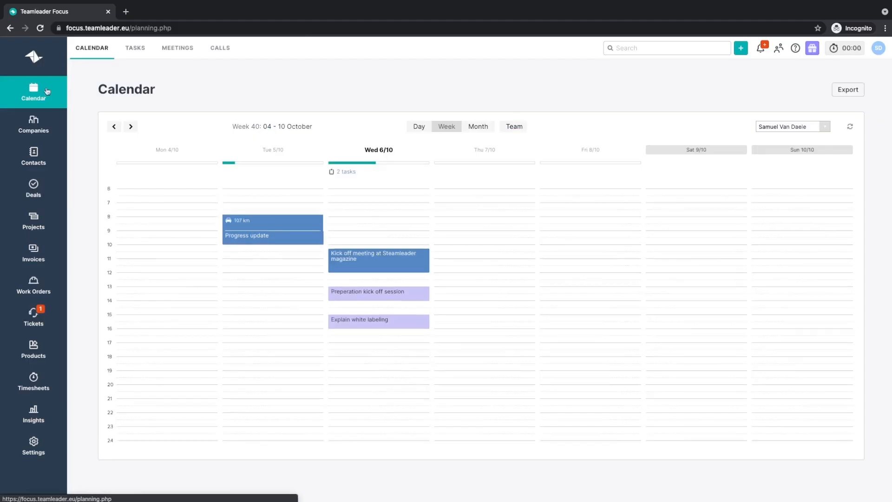
# Move the "Preperation kick off session" task to Friday 8/10 and mark it as done without tracking time
pyautogui.moveTo(388, 293); pyautogui.dragTo(579, 291)
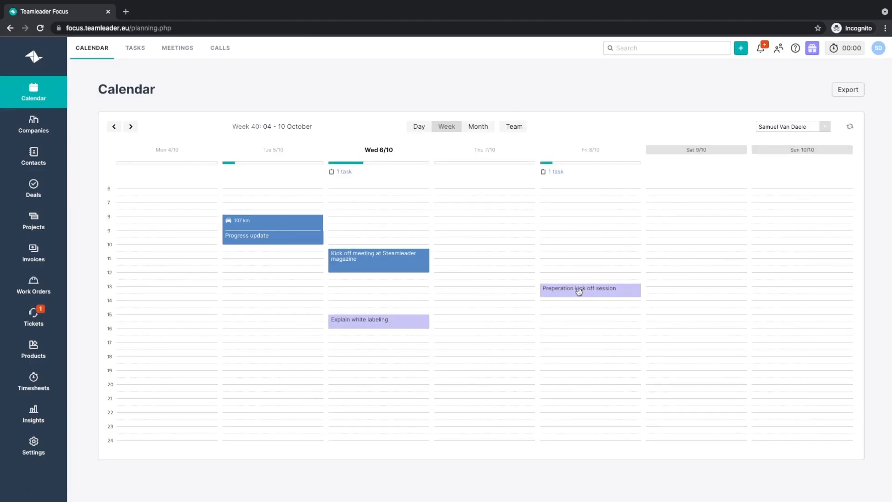
pyautogui.click(579, 291)
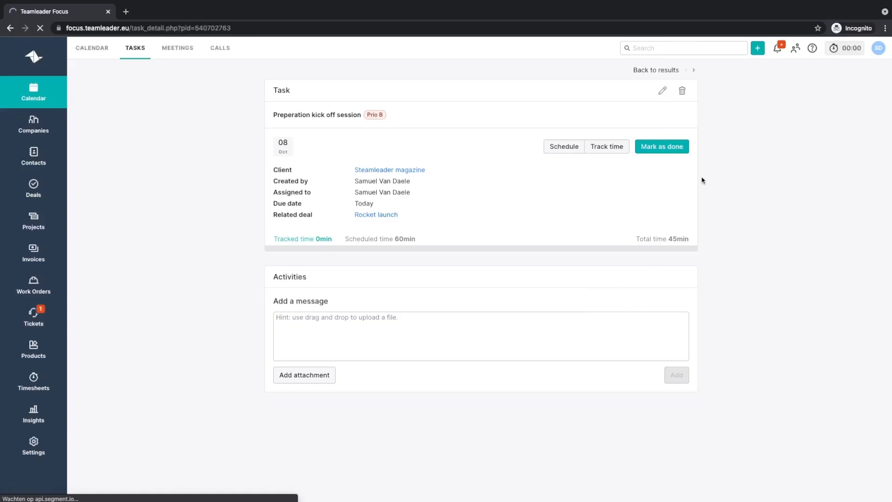
pyautogui.click(674, 148)
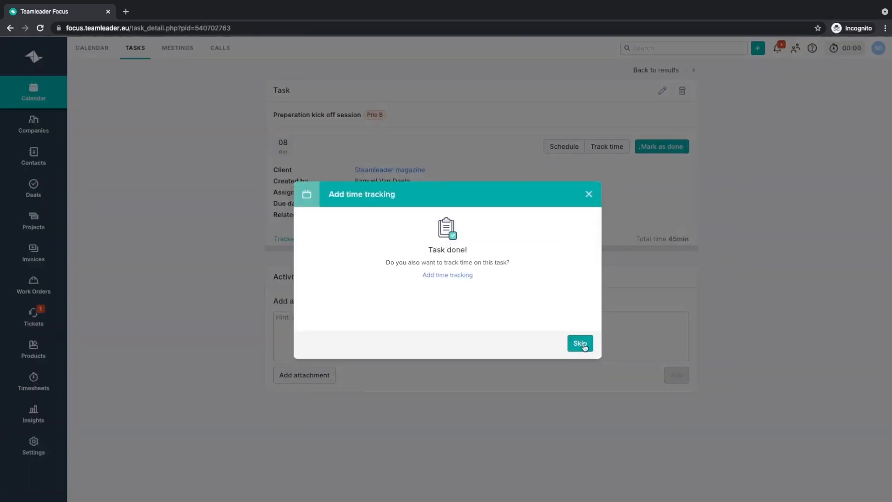
pyautogui.click(584, 346)
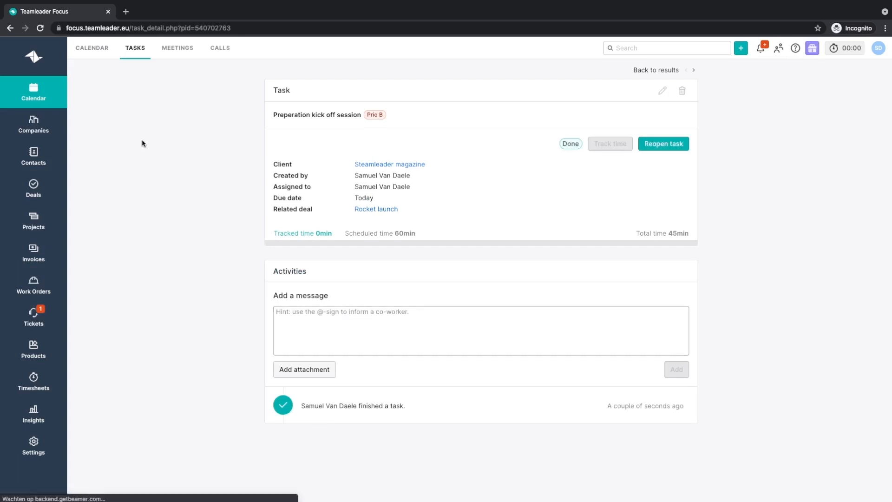
# Start a new 2-hour task on Thursday 7/10 from the calendar and make it repeat every workday
pyautogui.click(49, 100)
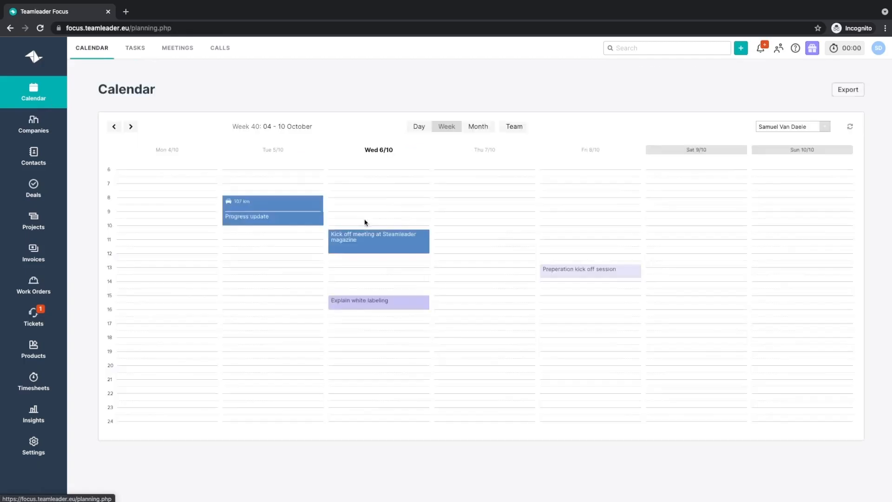
pyautogui.moveTo(490, 288); pyautogui.dragTo(492, 316)
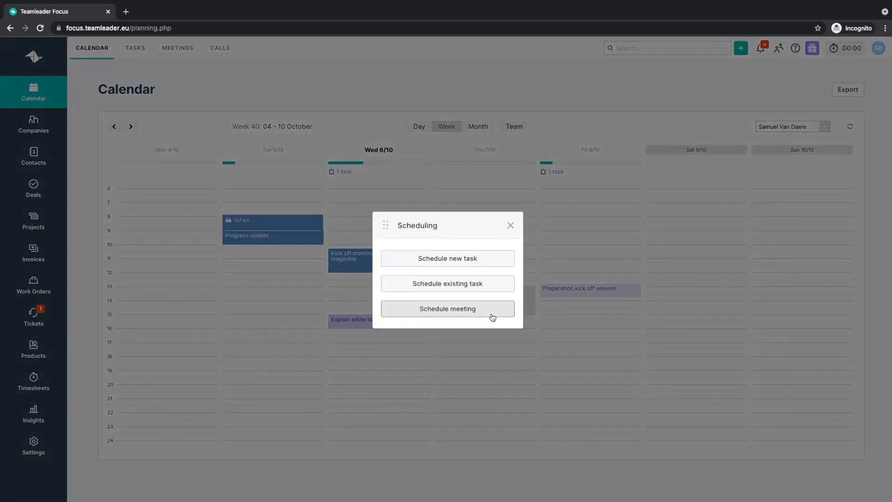
pyautogui.click(464, 261)
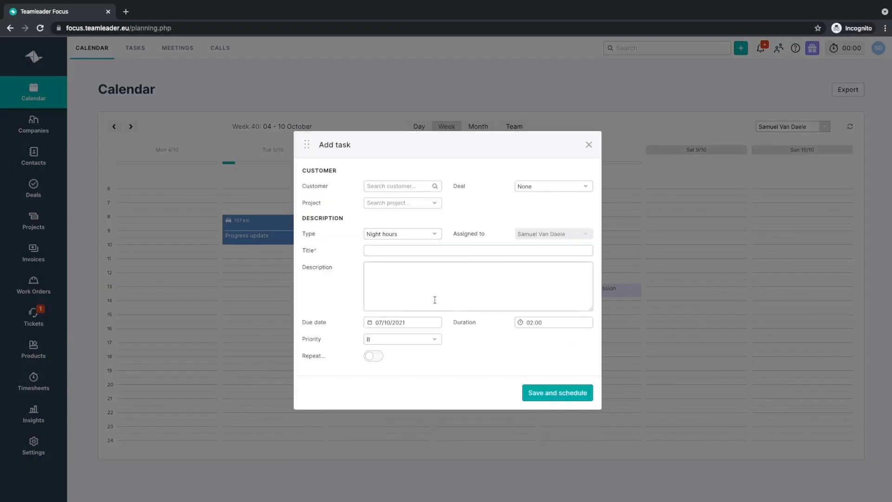
pyautogui.click(371, 357)
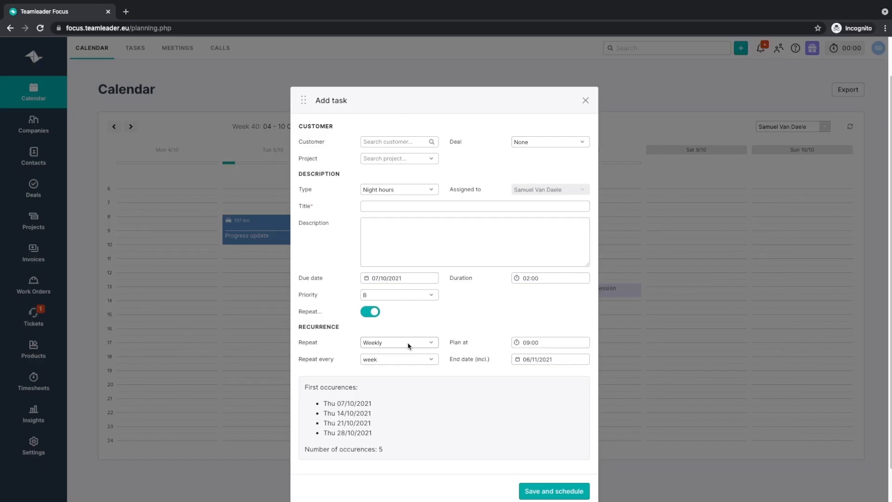
pyautogui.click(409, 346)
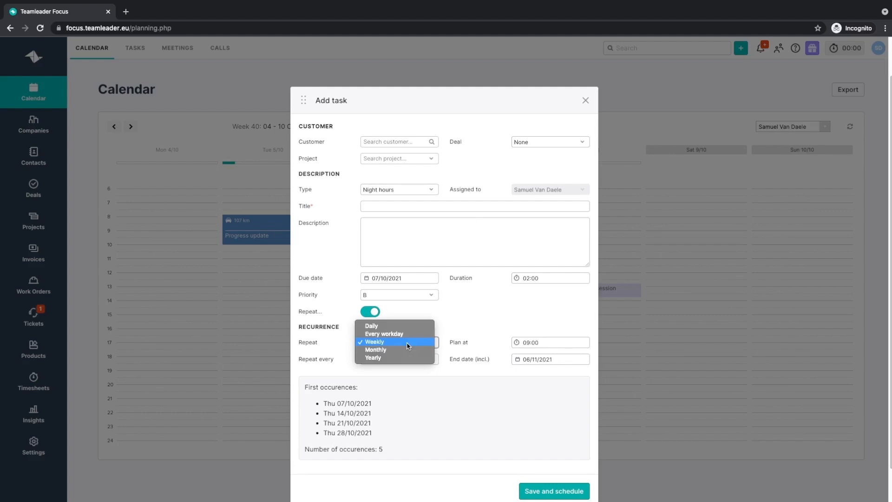
pyautogui.click(408, 334)
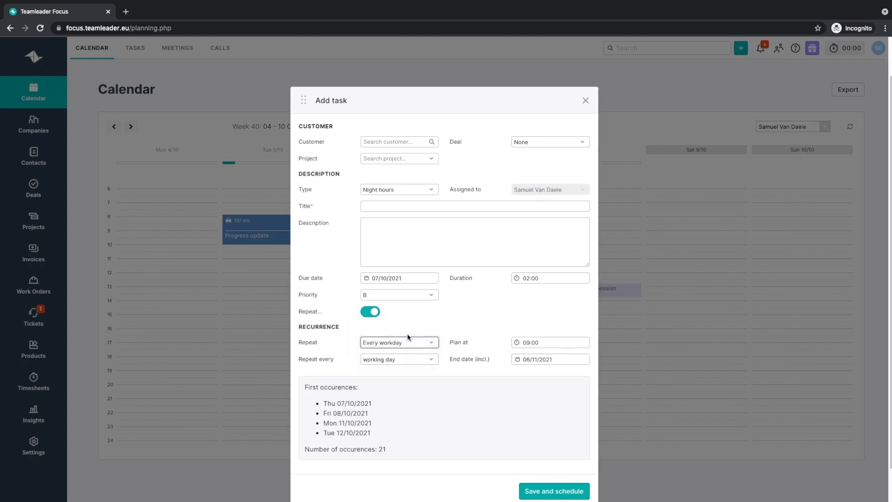
# Title the recurring task "empty mailbox", set its recurrence end date to 27/10/2021, and save and schedule it
pyautogui.click(400, 208)
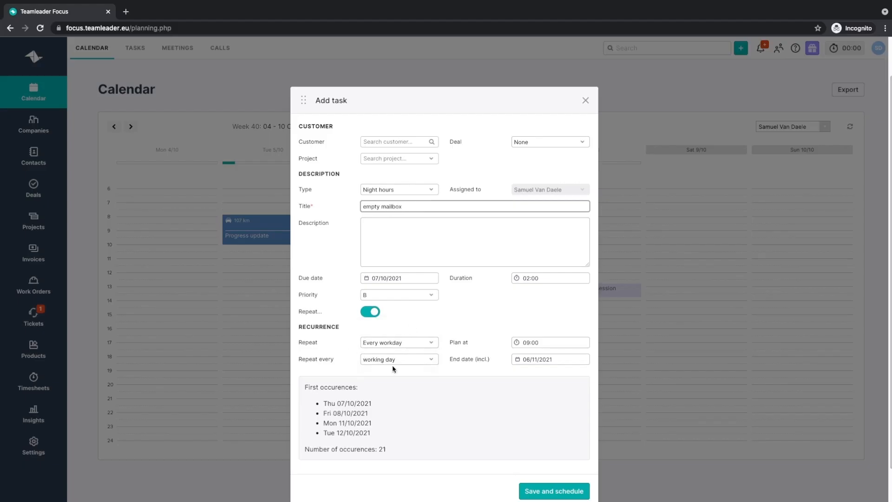
pyautogui.click(521, 363)
pyautogui.click(519, 376)
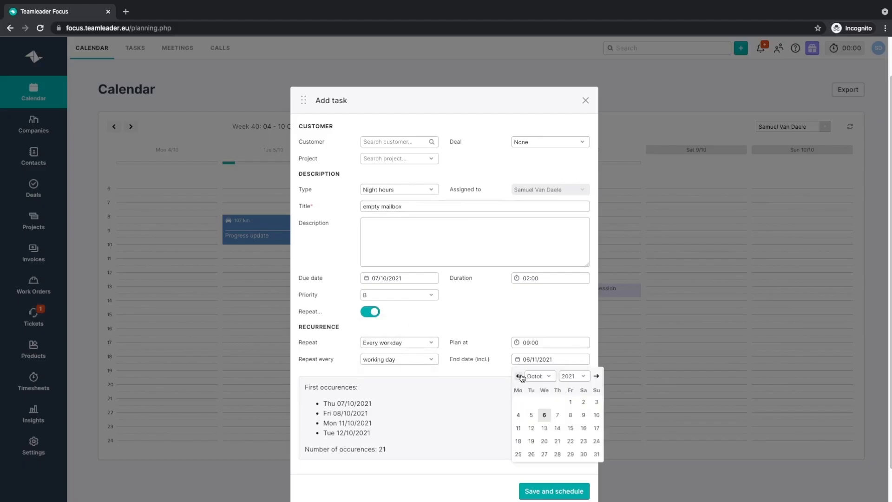
pyautogui.click(545, 454)
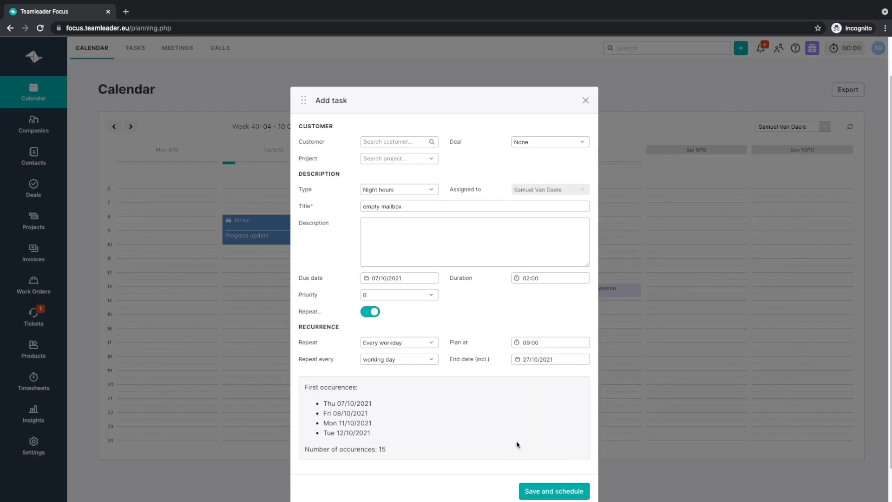
pyautogui.click(551, 491)
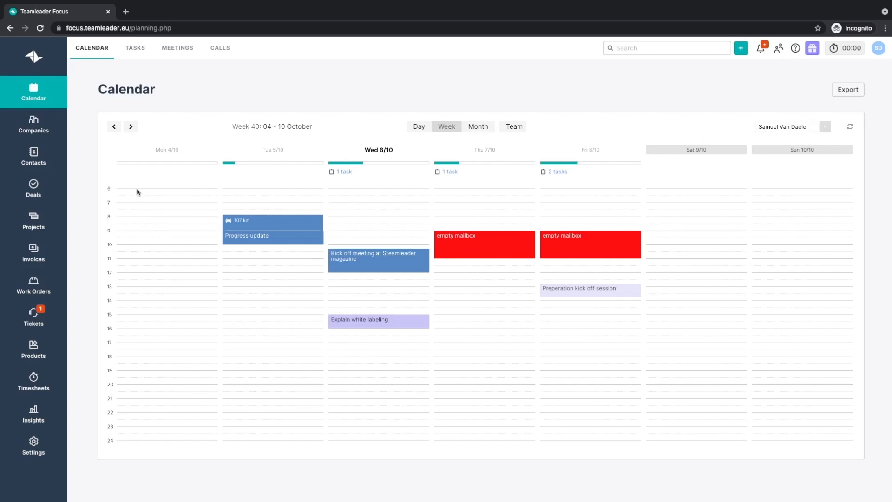
# Open the Stonecutters Inc. company record and start adding a new call for it
pyautogui.click(45, 126)
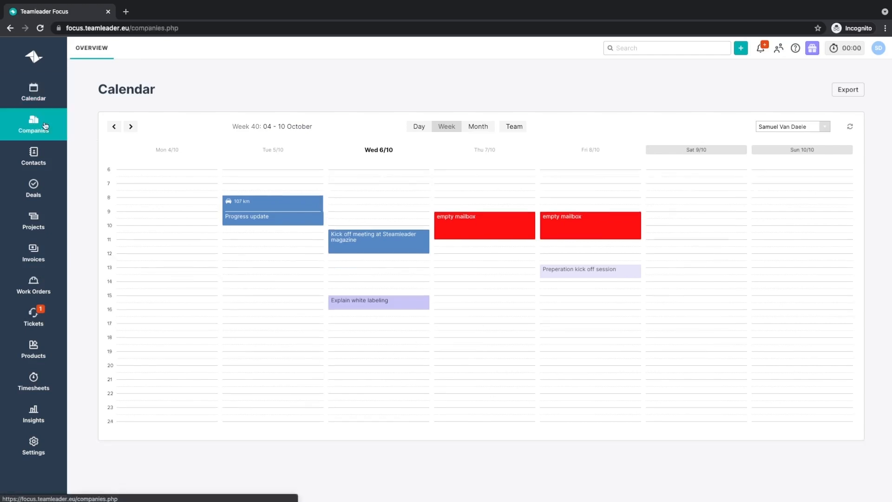
pyautogui.click(169, 165)
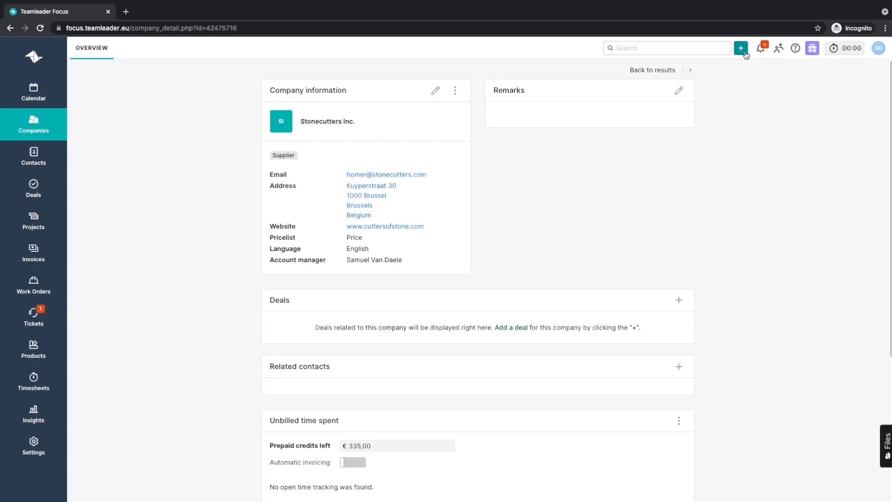
pyautogui.click(745, 52)
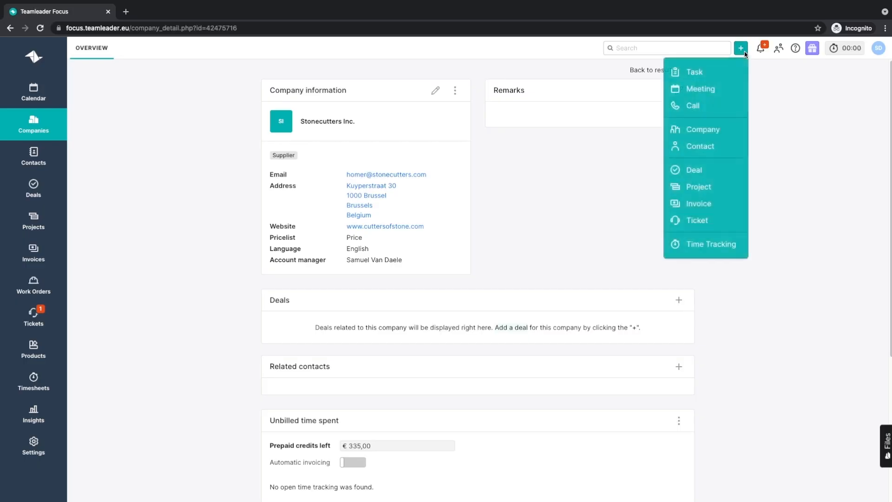
pyautogui.click(718, 107)
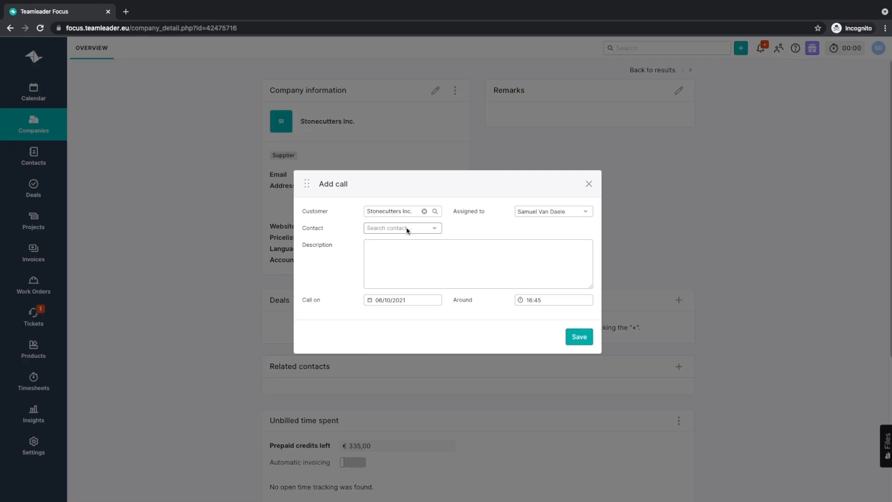
# Describe the call as "See if interested in our services", save it and check the company's open calls
pyautogui.click(400, 245)
pyautogui.write('T')
pyautogui.write('See if inte')
pyautogui.write('rested in our se')
pyautogui.write('rvices')
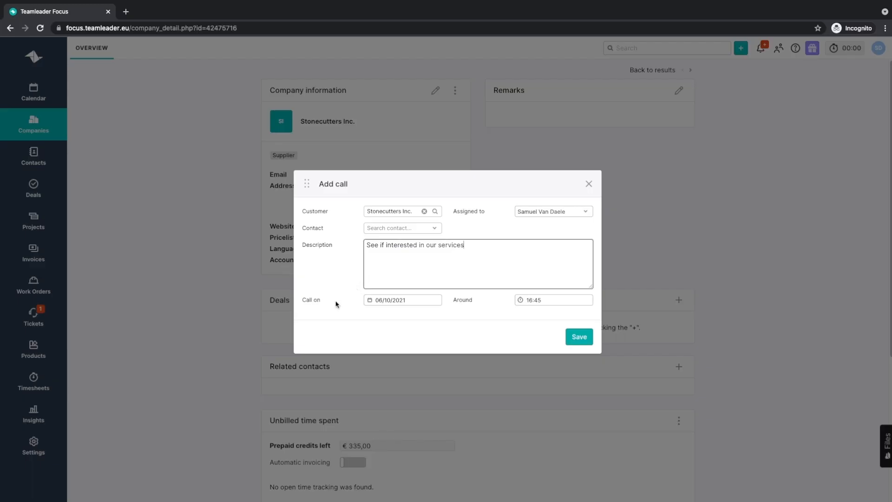
pyautogui.click(539, 214)
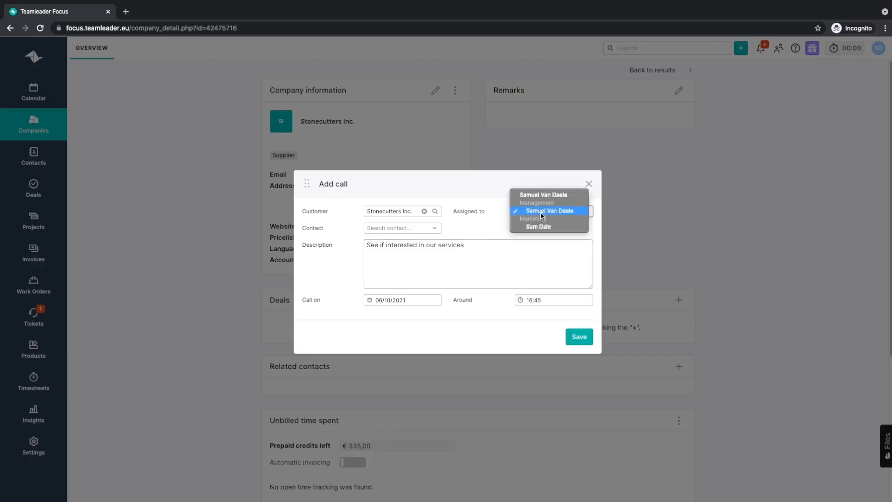
pyautogui.click(551, 274)
pyautogui.click(582, 340)
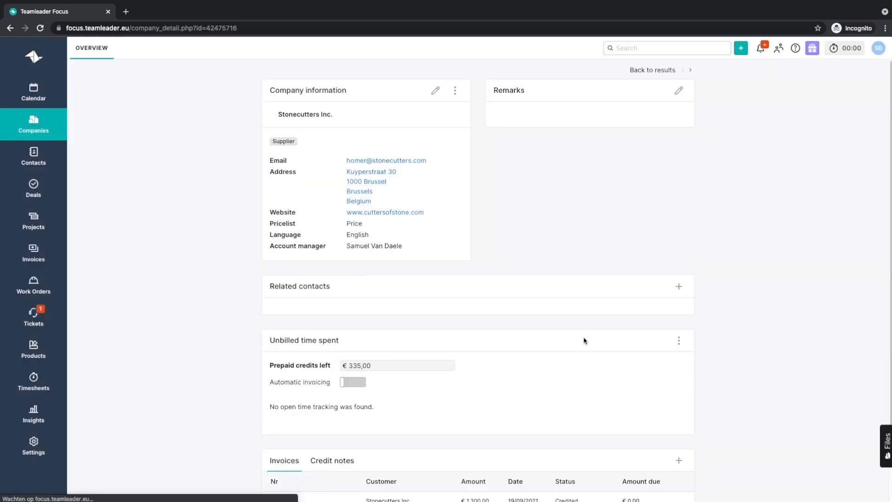
pyautogui.scroll(-3, 584, 341)
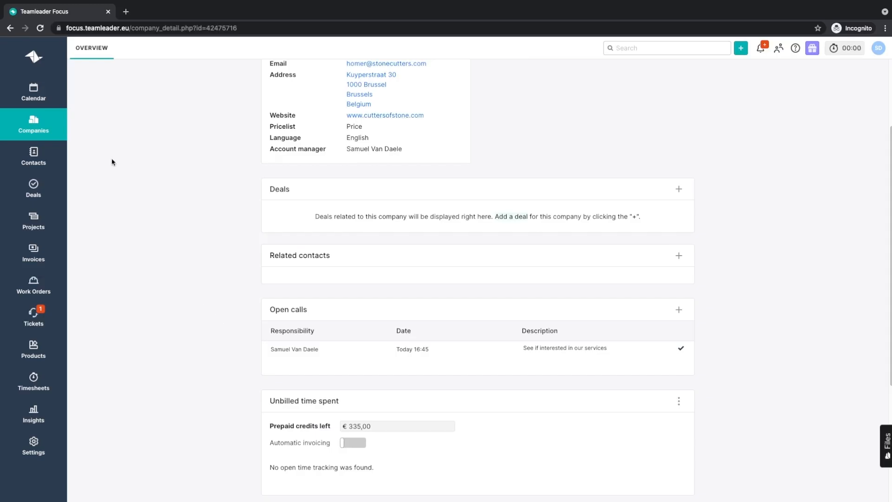
# Return to the calendar and move the Stonecutters Inc. call to Thursday 7/10 at 08:00
pyautogui.click(35, 100)
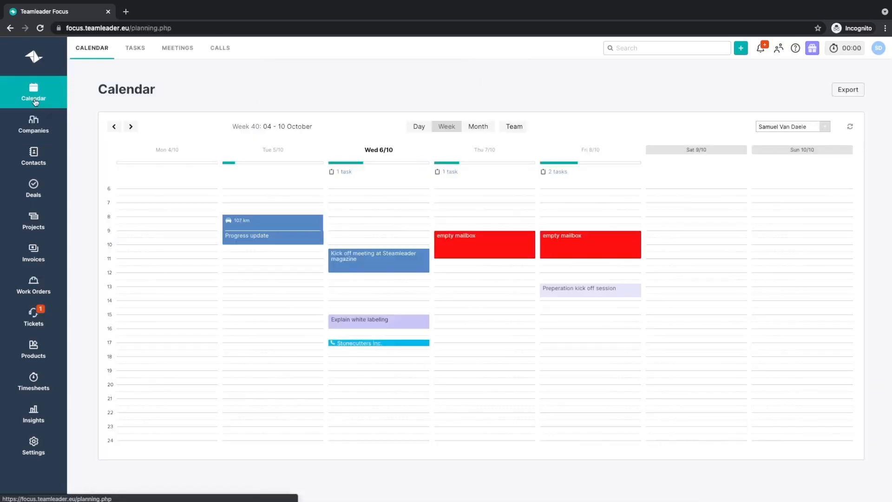
pyautogui.moveTo(372, 344); pyautogui.dragTo(467, 284)
pyautogui.moveTo(475, 227); pyautogui.dragTo(479, 221)
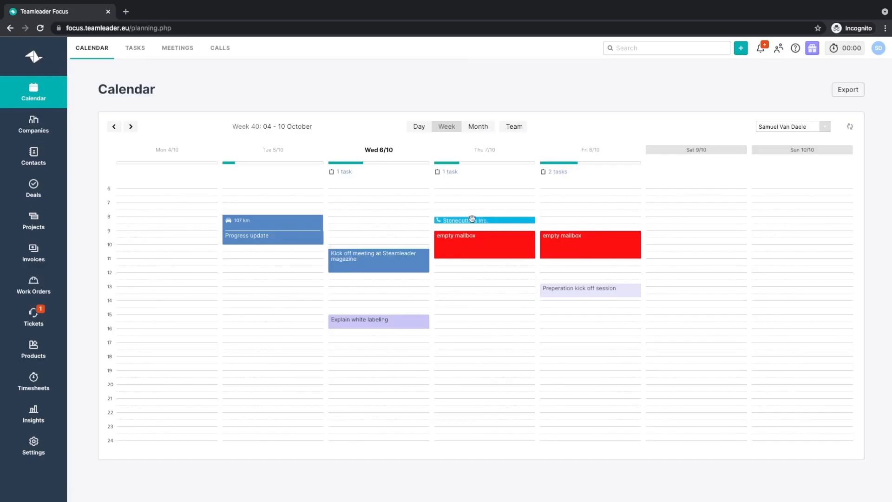
# Mark the Stonecutters Inc. call as done with outcome Voicemail and the summary "VM - call later"
pyautogui.click(479, 220)
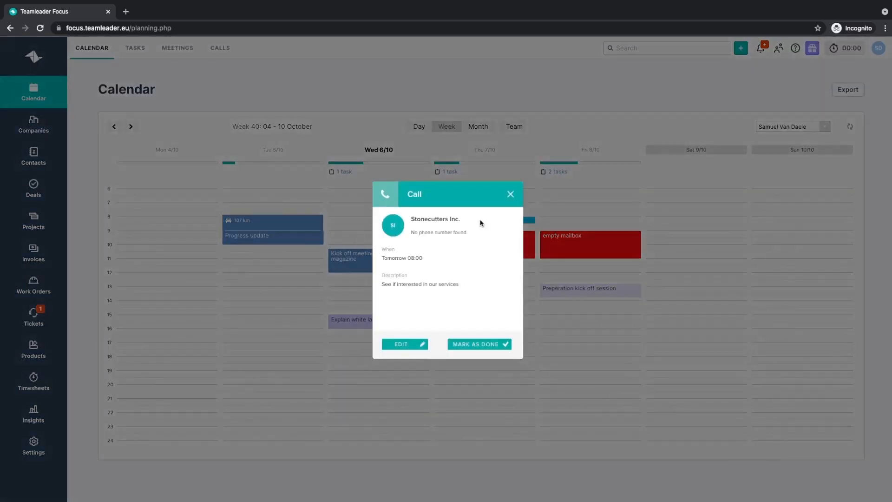
pyautogui.click(482, 344)
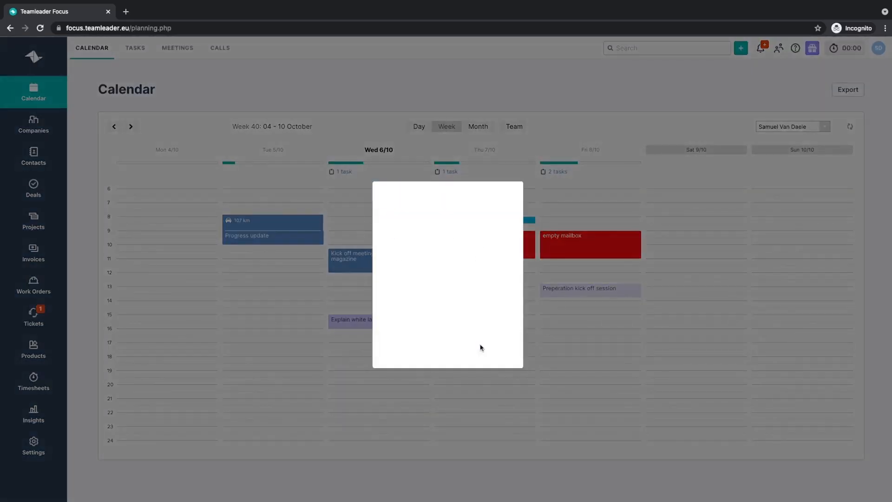
pyautogui.click(421, 264)
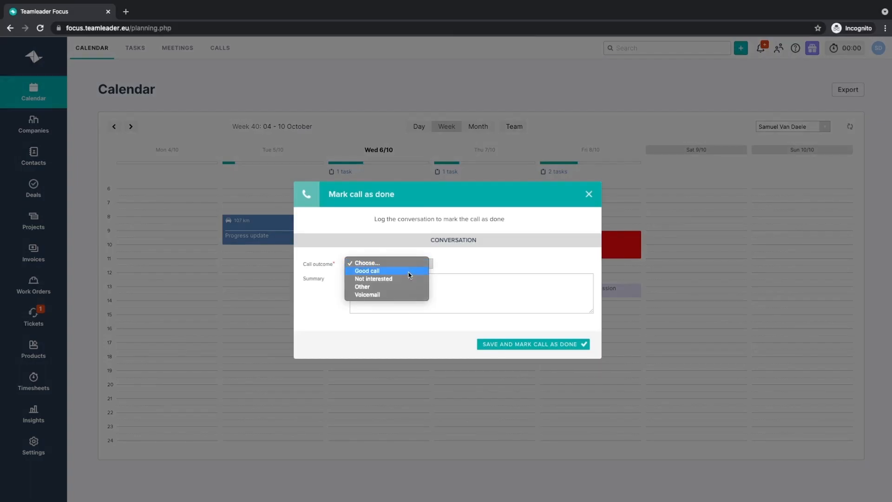
pyautogui.click(394, 295)
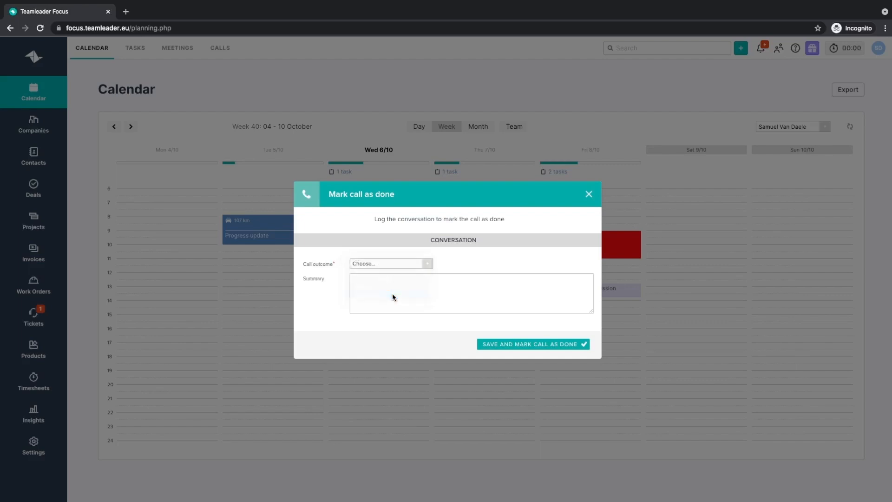
pyautogui.write('VM - call later')
pyautogui.click(484, 345)
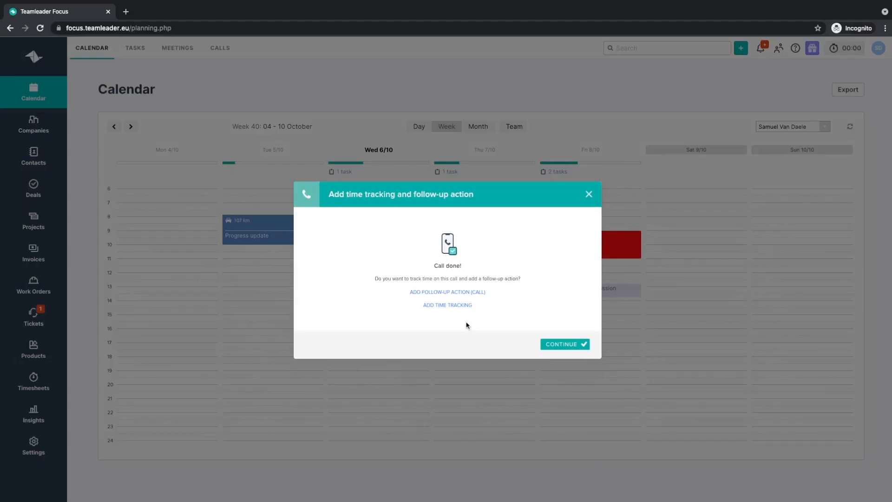
# Add a follow-up call on 13/10/2021 with the description "Callback", save it and finish logging the call
pyautogui.click(459, 291)
pyautogui.click(378, 300)
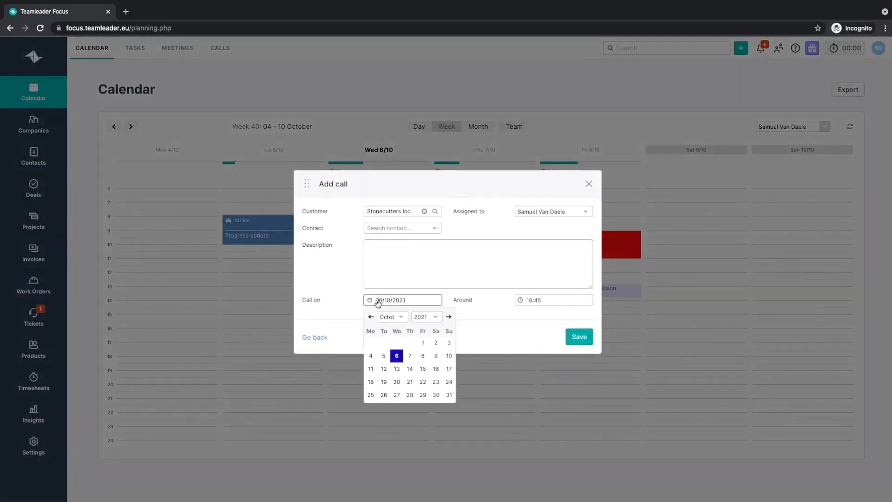
pyautogui.click(397, 369)
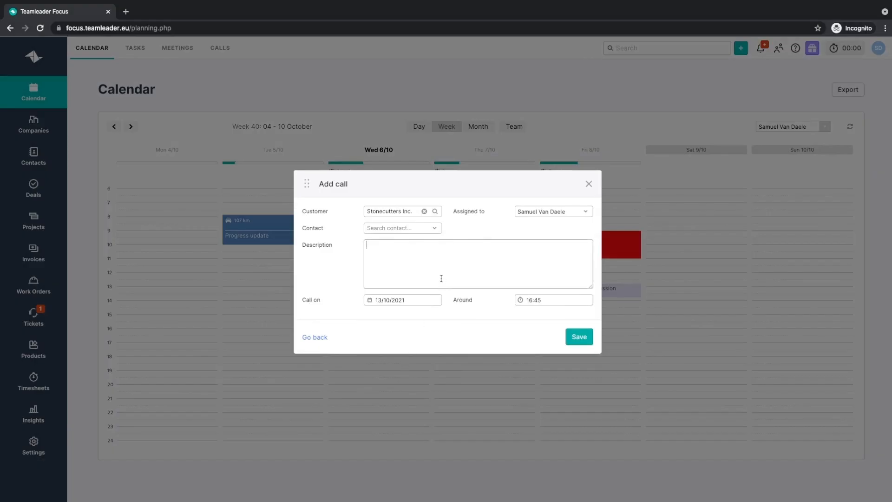
pyautogui.write('Callback')
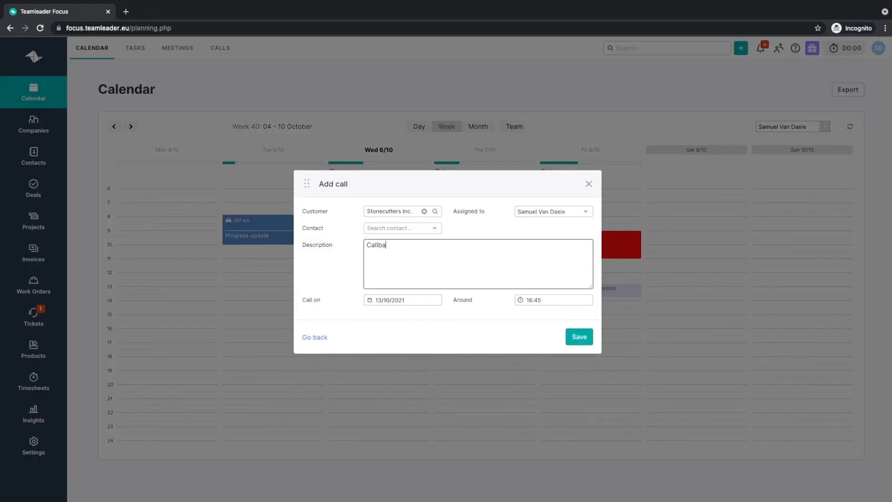
pyautogui.click(580, 337)
pyautogui.click(562, 345)
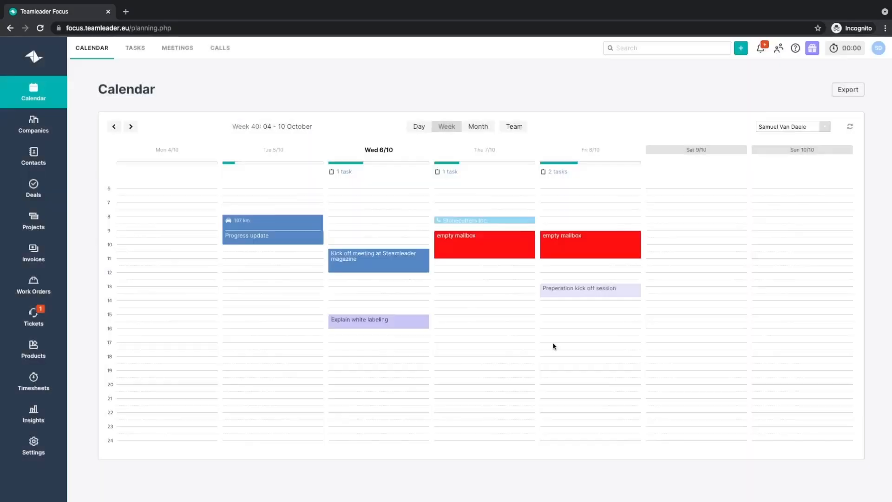
# Check the follow-up call in next week's calendar and the travel distance of Tuesday's "Progress update" meeting
pyautogui.click(130, 128)
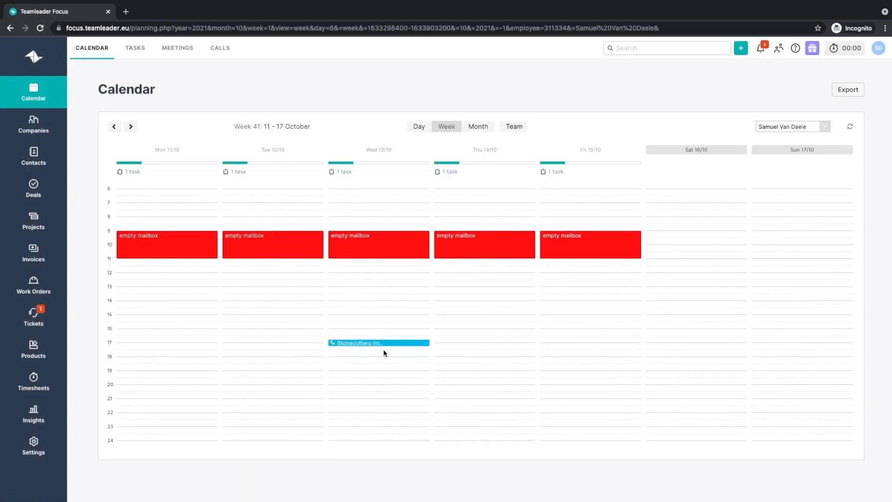
pyautogui.click(115, 129)
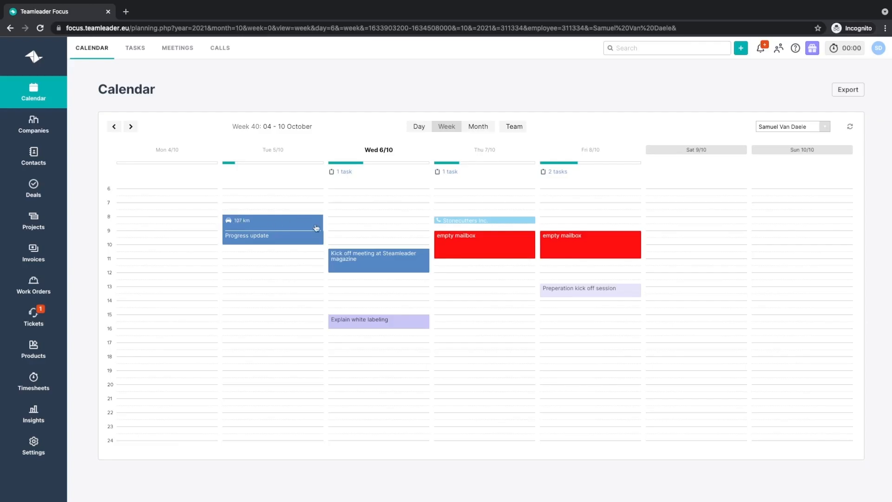
pyautogui.click(244, 225)
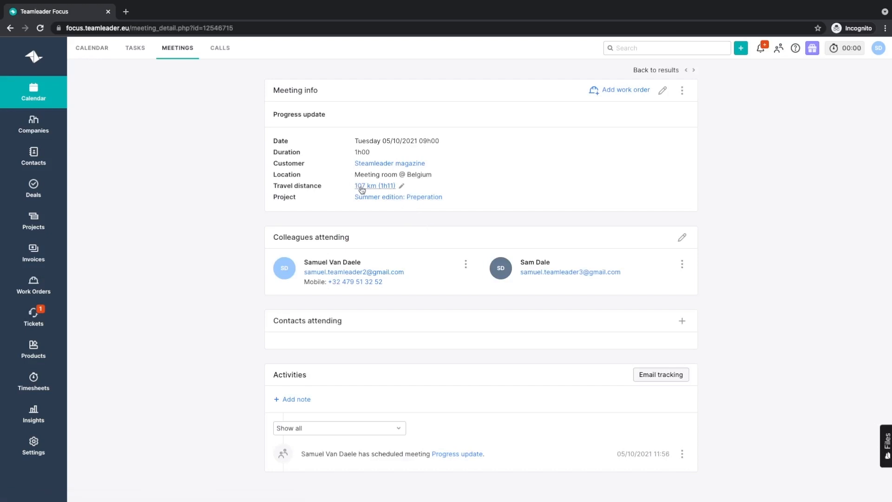
pyautogui.click(40, 89)
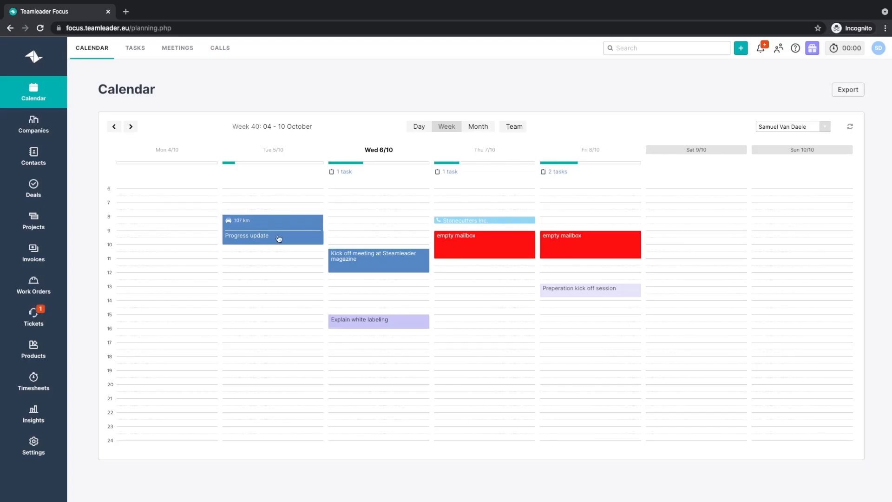
# Mark Wednesday's kick off meeting as done with a report added, and save its time tracking
pyautogui.click(364, 263)
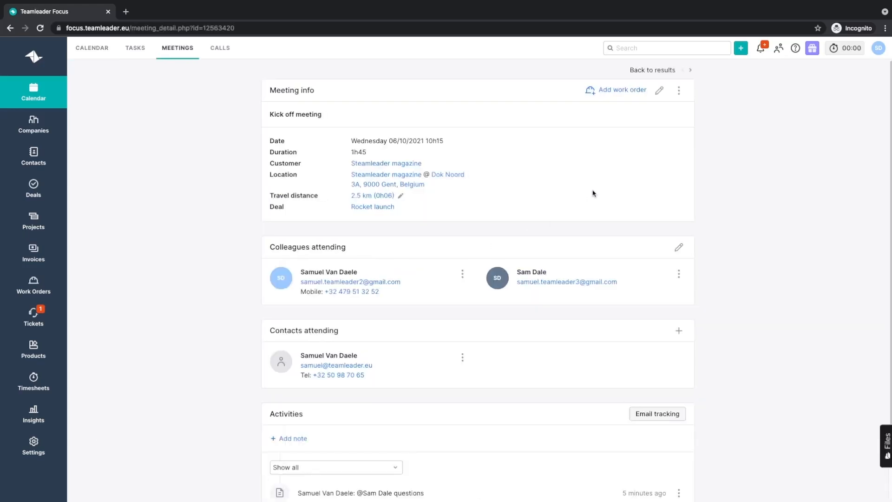
pyautogui.click(680, 92)
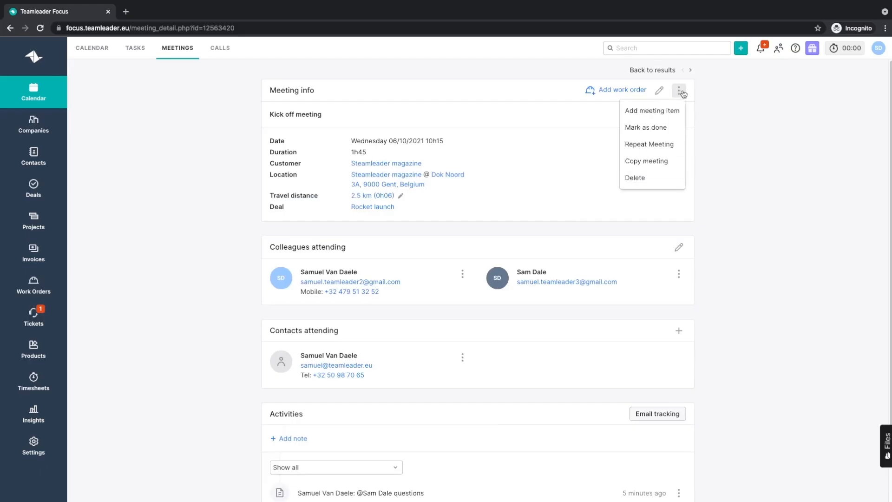
pyautogui.click(668, 128)
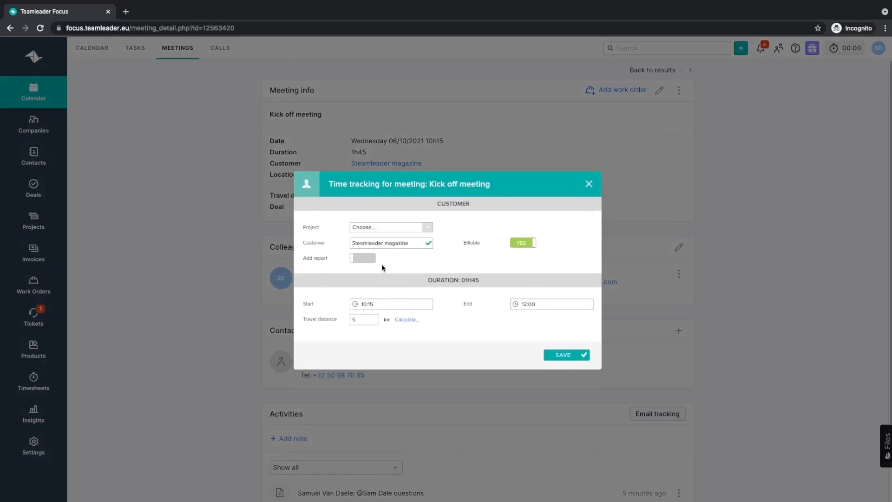
pyautogui.click(361, 263)
pyautogui.click(569, 359)
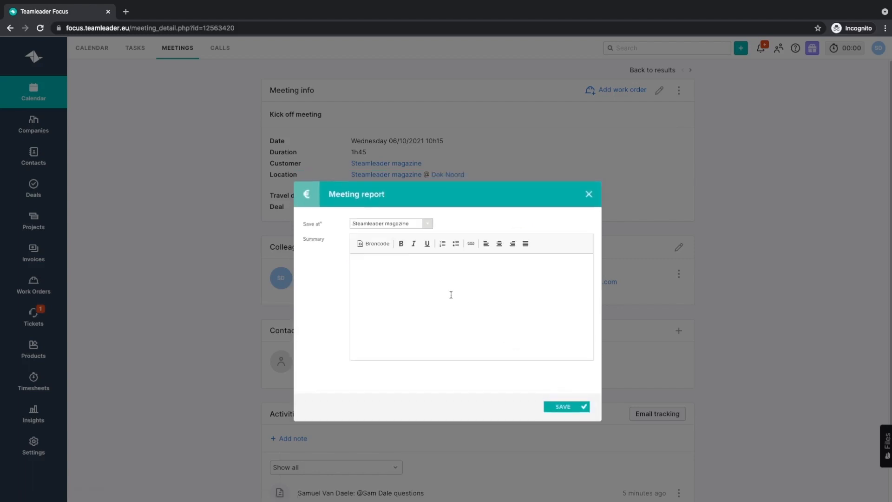
# Write "Summary of our meeting" as the meeting report under Steamleader magazine and save it
pyautogui.write('summ')
pyautogui.press('BackSpace')
pyautogui.press('BackSpace')
pyautogui.press('BackSpace')
pyautogui.write('Summary of our meeting')
pyautogui.click(566, 411)
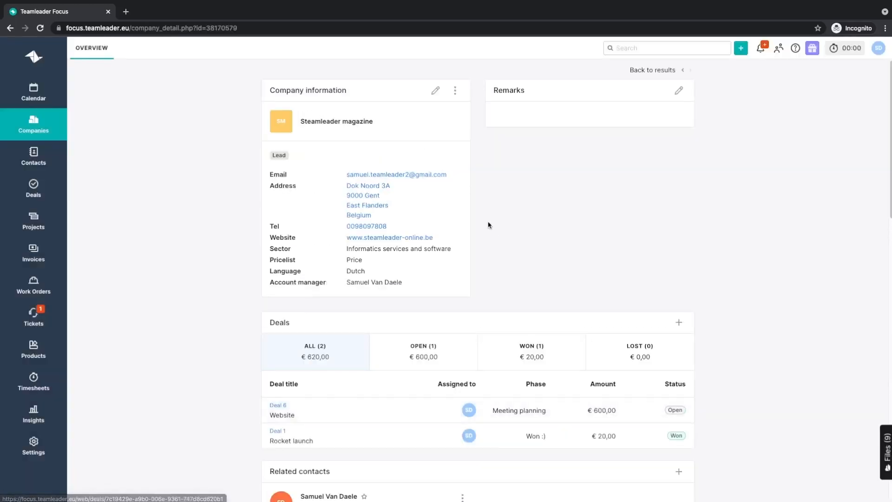
# View the newest meeting report PDF in Steamleader magazine's files, preview emailing it without sending, and return to the calendar
pyautogui.click(887, 455)
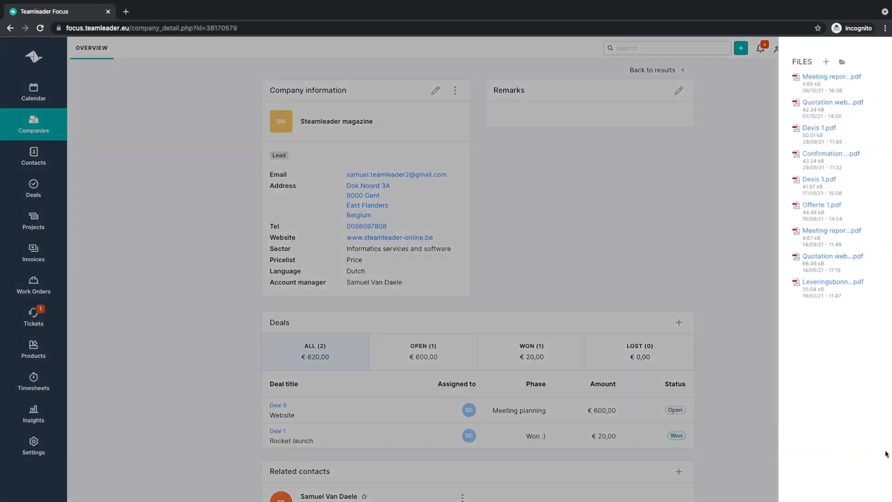
pyautogui.click(825, 86)
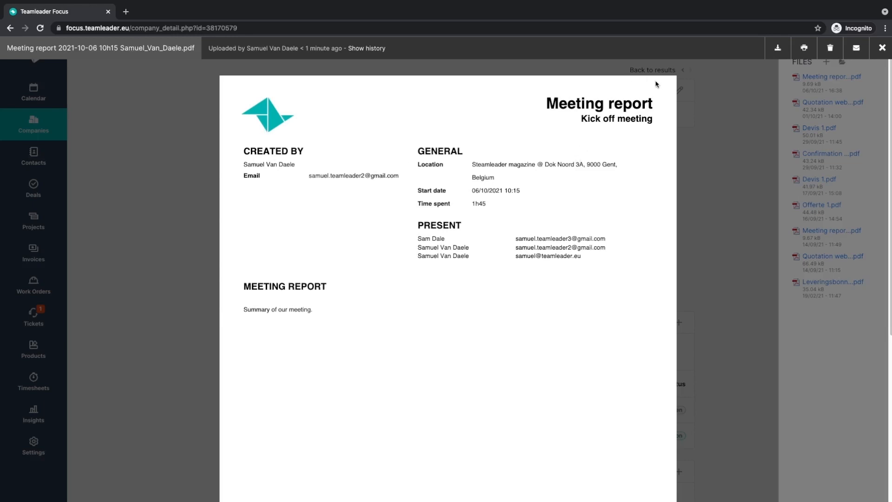
pyautogui.click(855, 57)
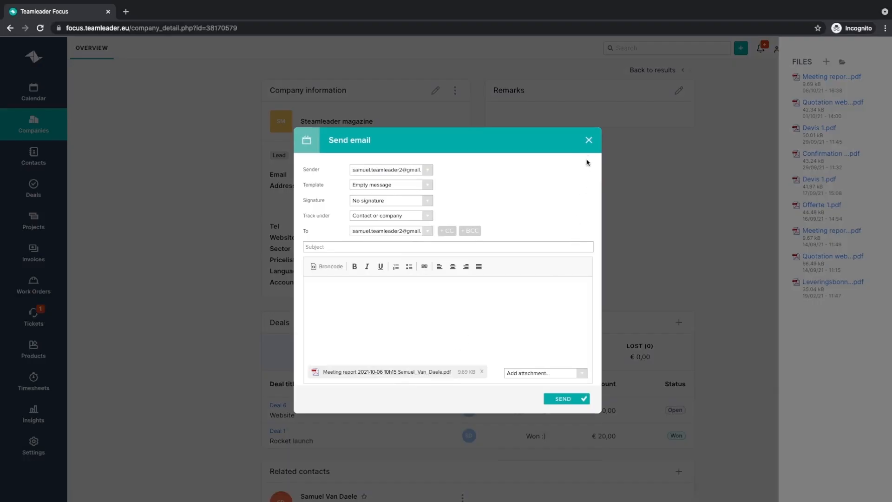
pyautogui.click(590, 141)
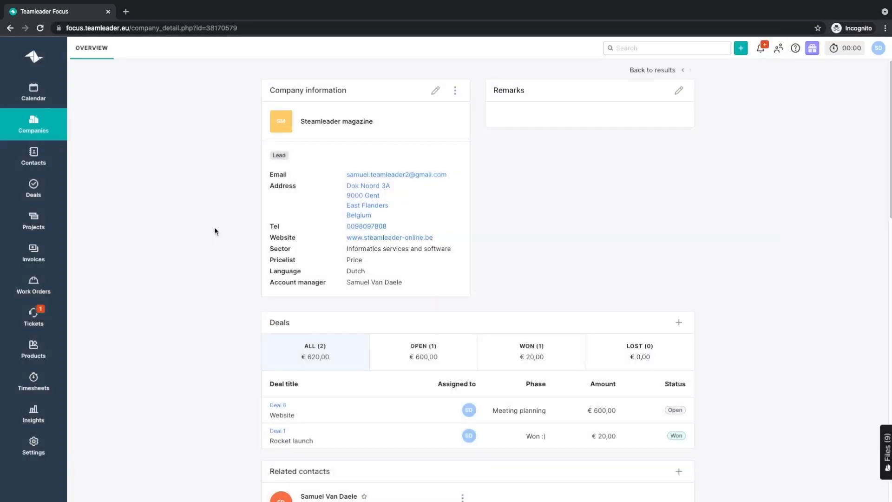
pyautogui.click(33, 91)
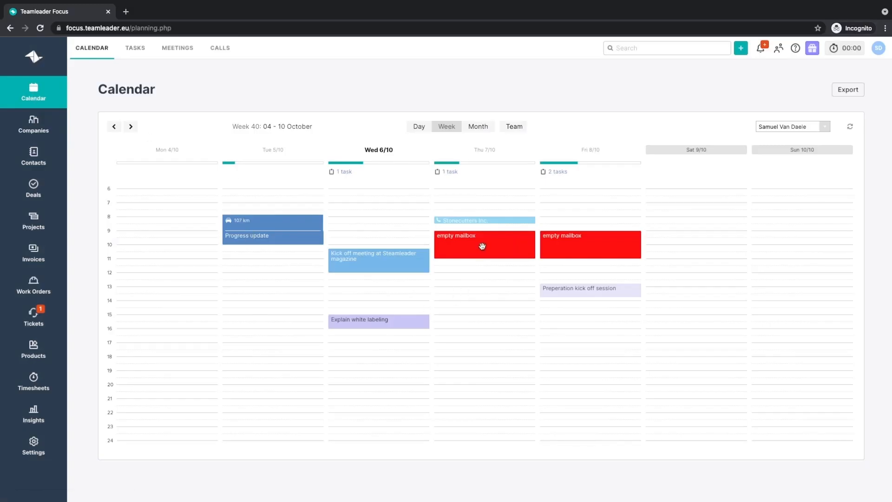
# View the Stonecutters Inc. company page and the quick-add item options, and return to the calendar
pyautogui.click(42, 125)
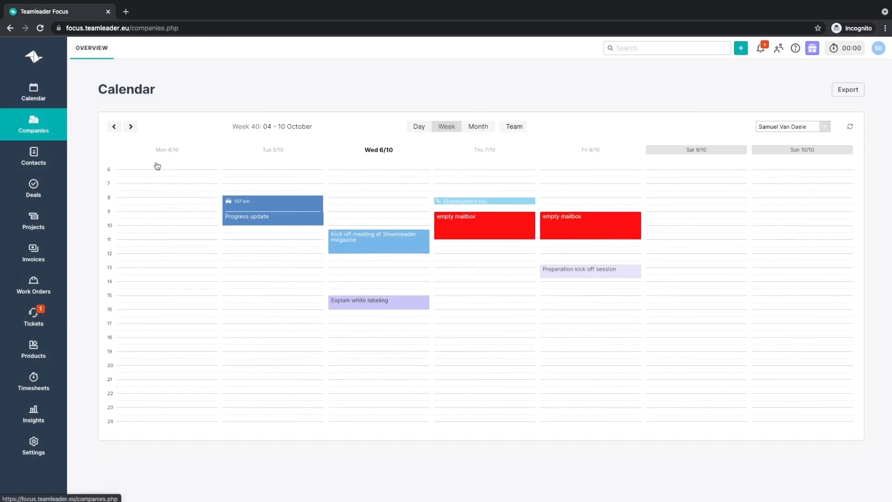
pyautogui.click(150, 163)
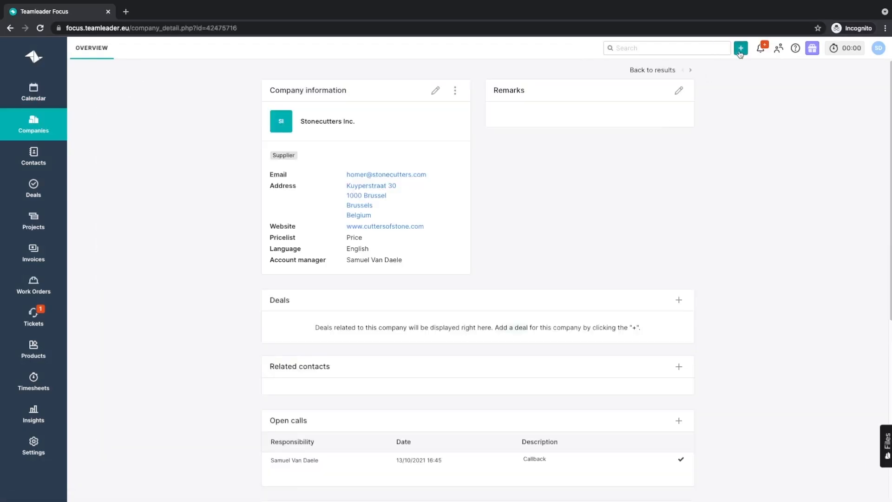
pyautogui.click(741, 51)
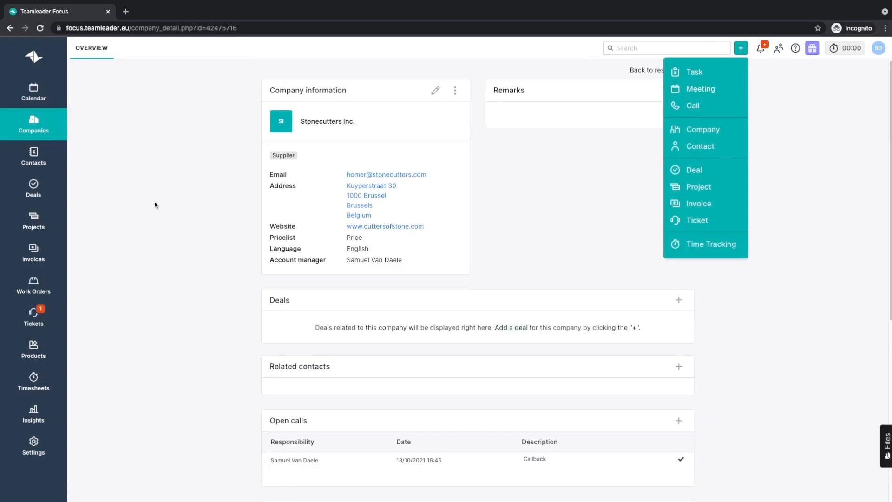
pyautogui.click(35, 96)
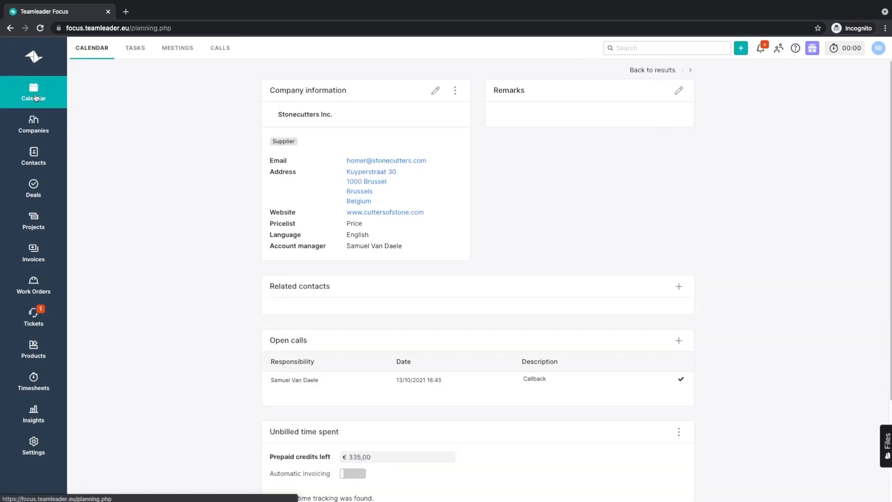
# Filter the tasks overview by the other co-worker, and set the filter back to show all tasks
pyautogui.click(135, 48)
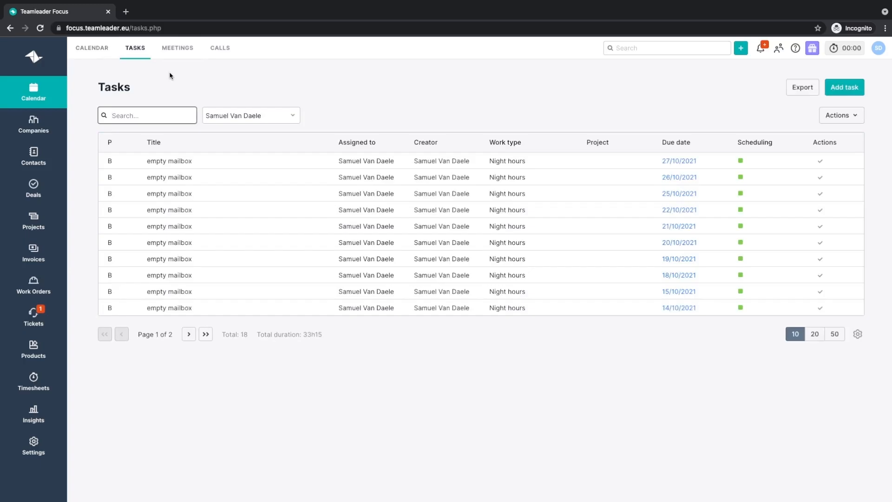
pyautogui.click(252, 114)
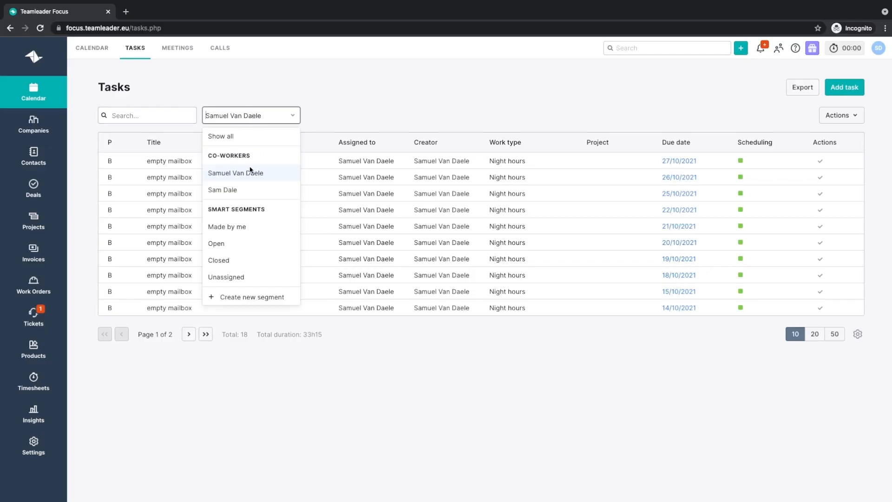
pyautogui.click(250, 190)
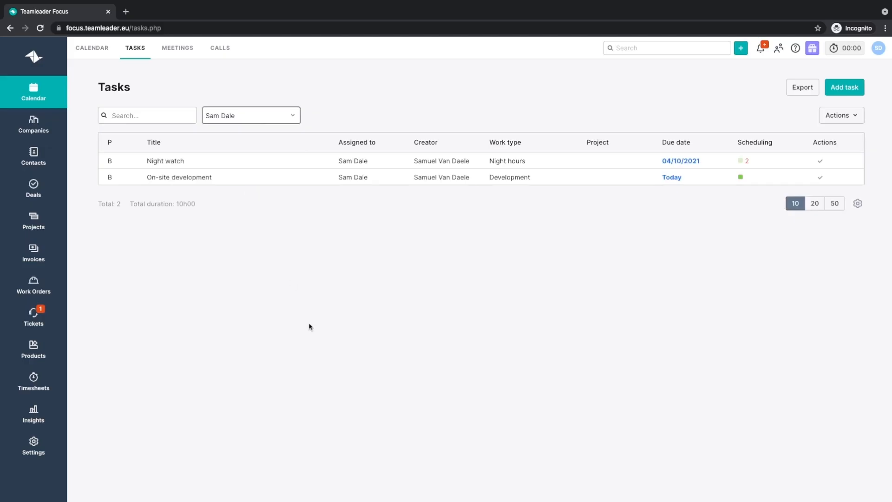
pyautogui.click(249, 116)
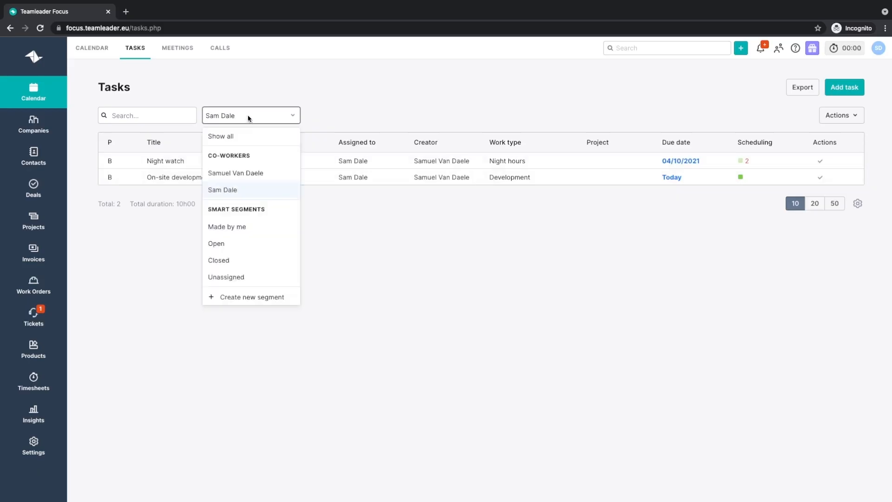
pyautogui.click(244, 139)
# Try sorting the task list by creator, title and due date
pyautogui.click(440, 144)
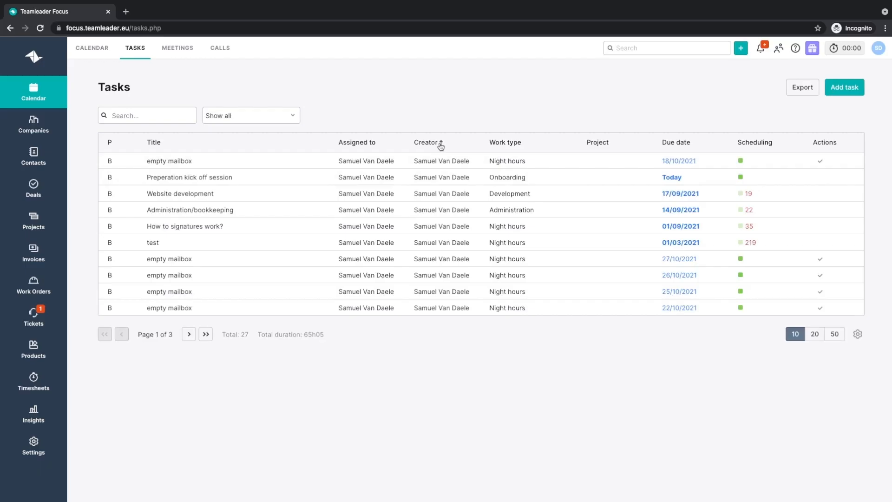
pyautogui.click(157, 144)
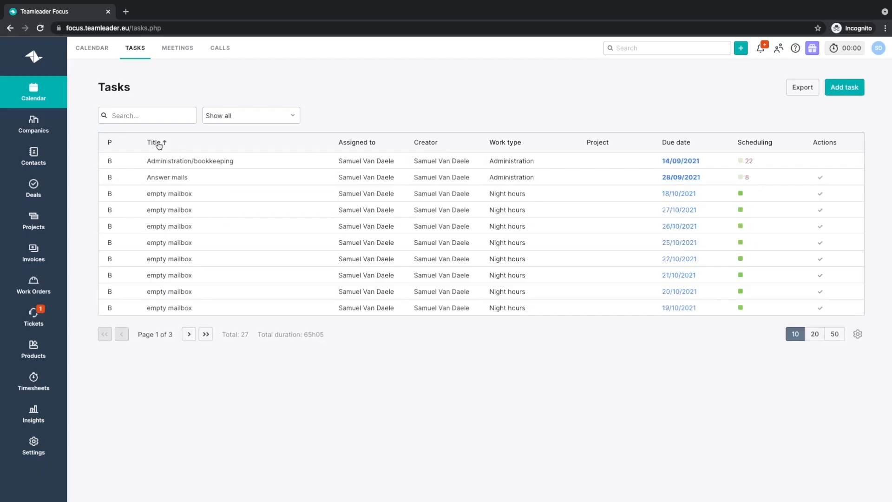
pyautogui.click(682, 146)
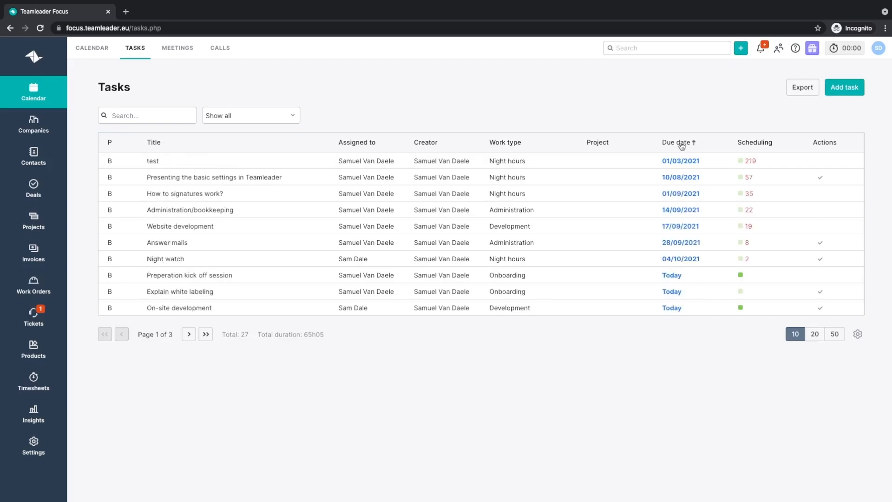
# Add the Date added column to the task list and sort the tasks by it, newest first
pyautogui.click(859, 336)
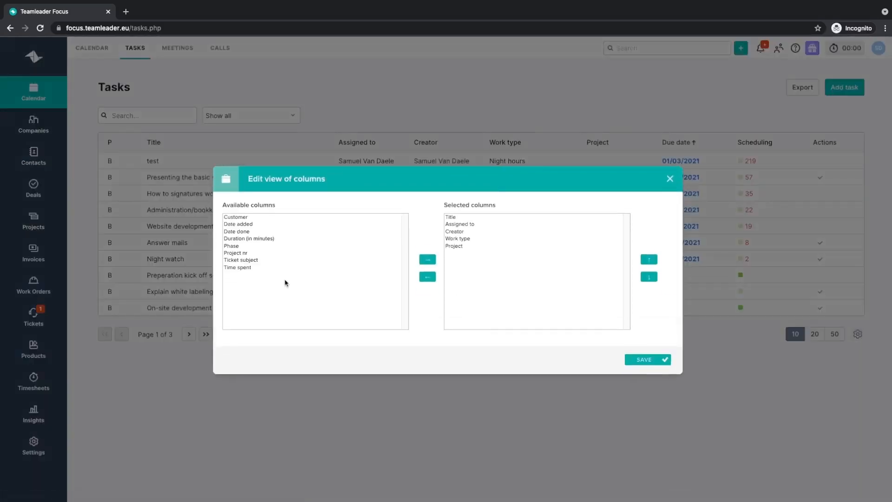
pyautogui.click(250, 225)
pyautogui.doubleClick(250, 225)
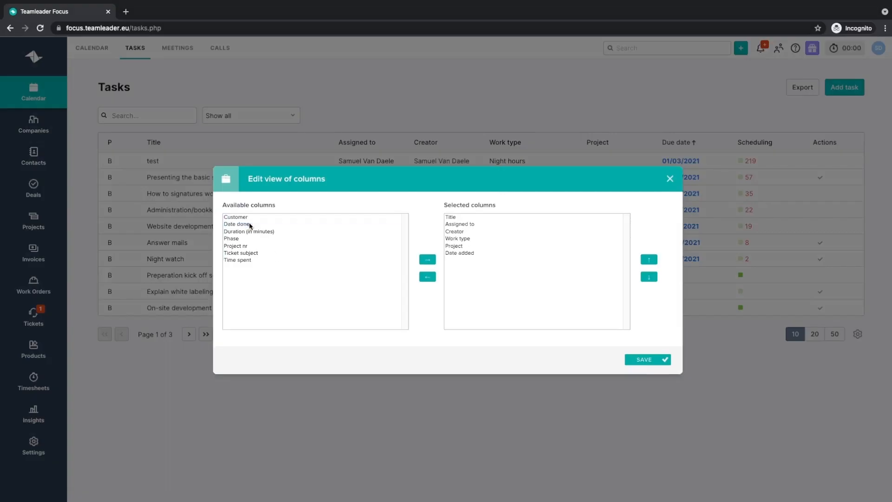
pyautogui.click(653, 360)
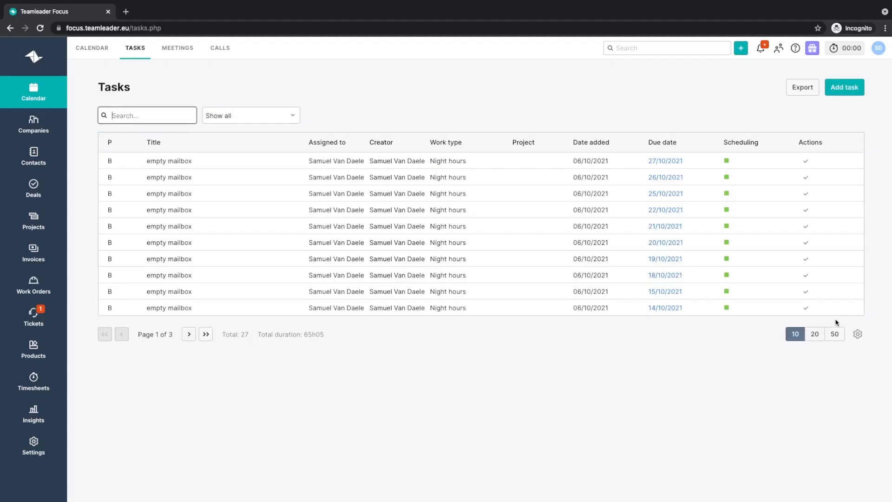
pyautogui.click(598, 142)
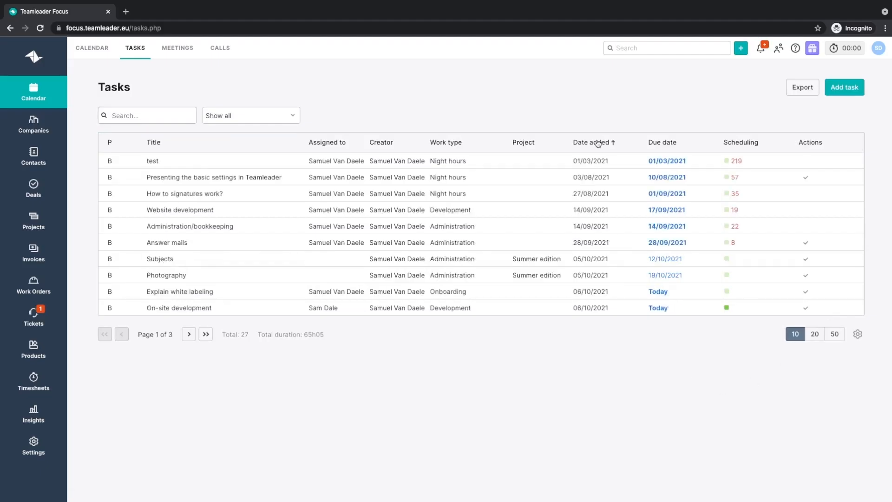
pyautogui.click(599, 143)
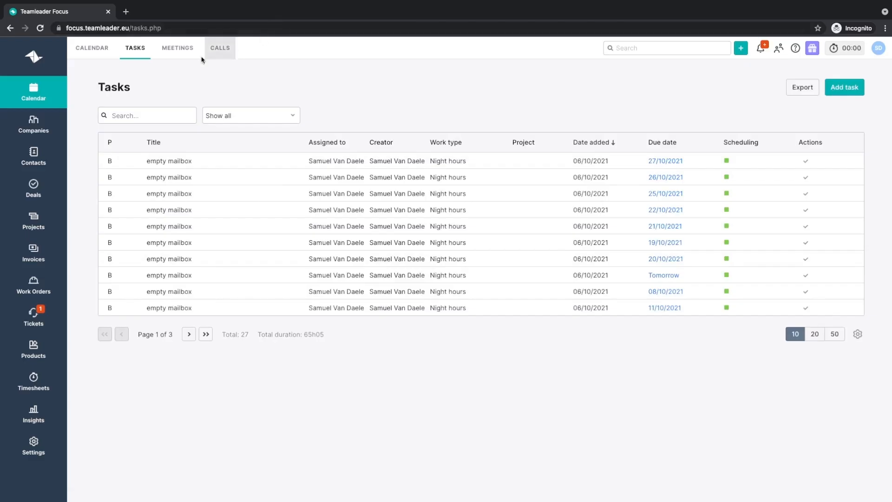
# View the meetings overview with its co-worker filter options, and the calls overview
pyautogui.click(181, 59)
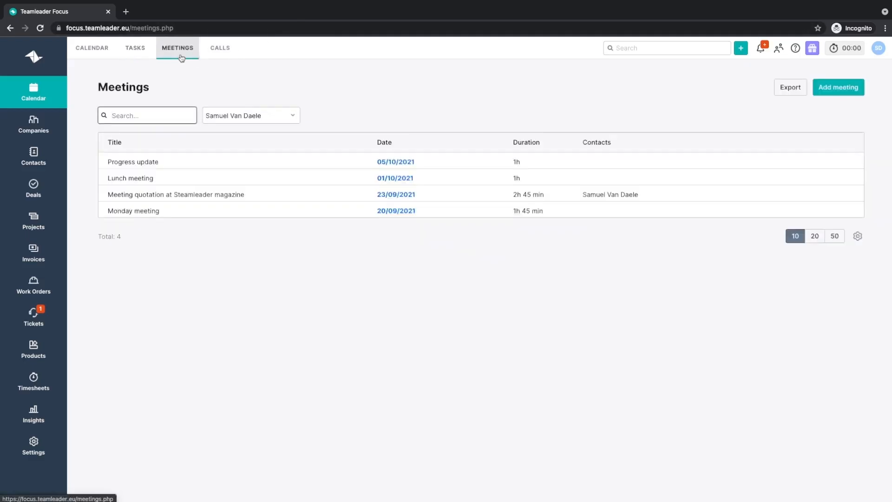
pyautogui.click(252, 116)
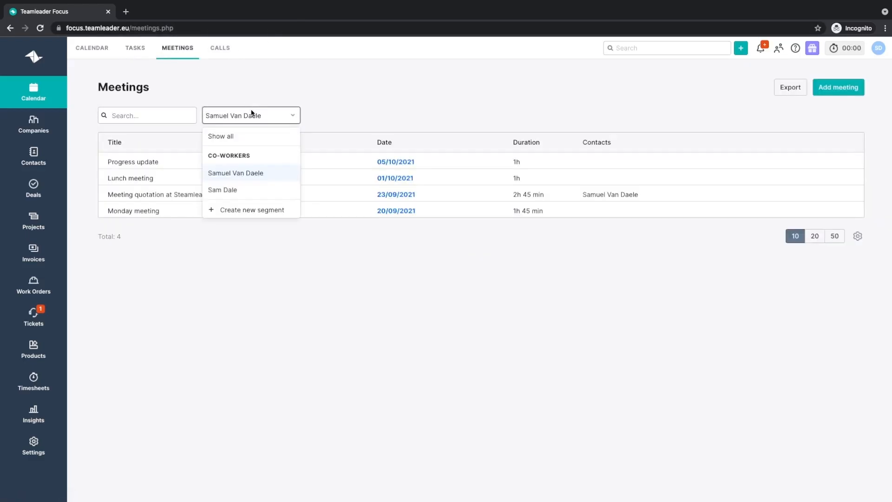
pyautogui.click(220, 48)
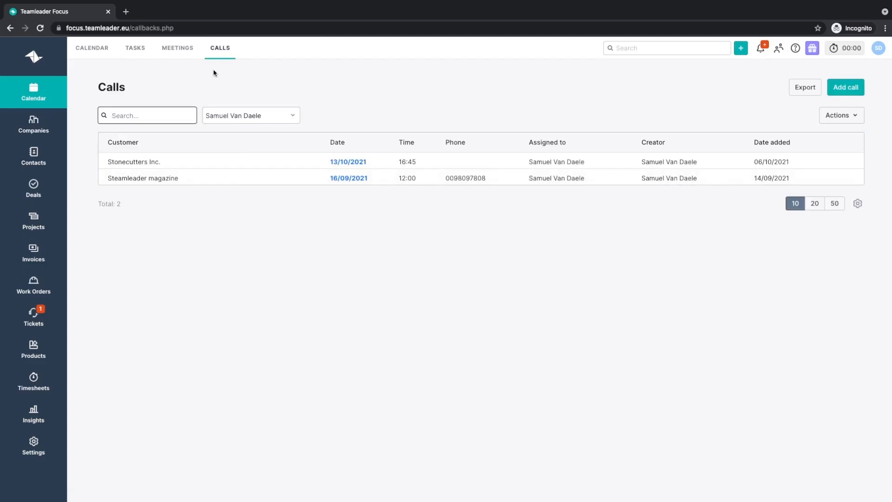
# Filter the tasks overview with the "Made by me" smart segment
pyautogui.click(141, 51)
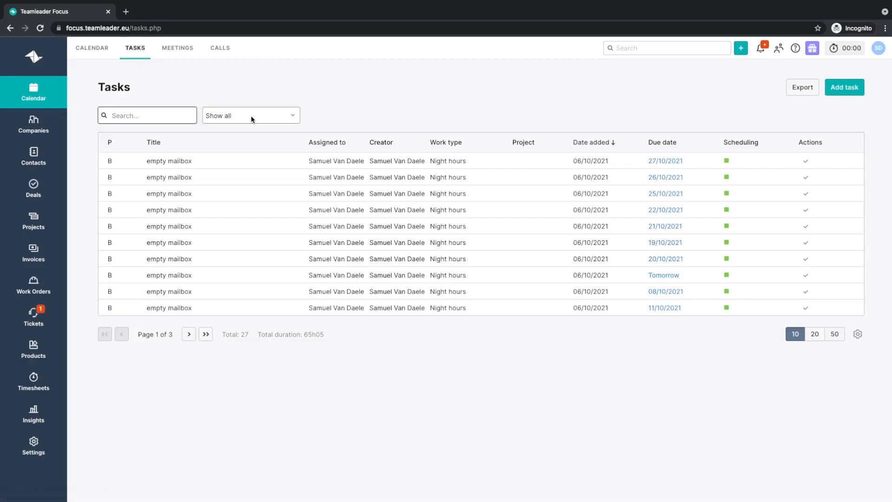
pyautogui.click(255, 119)
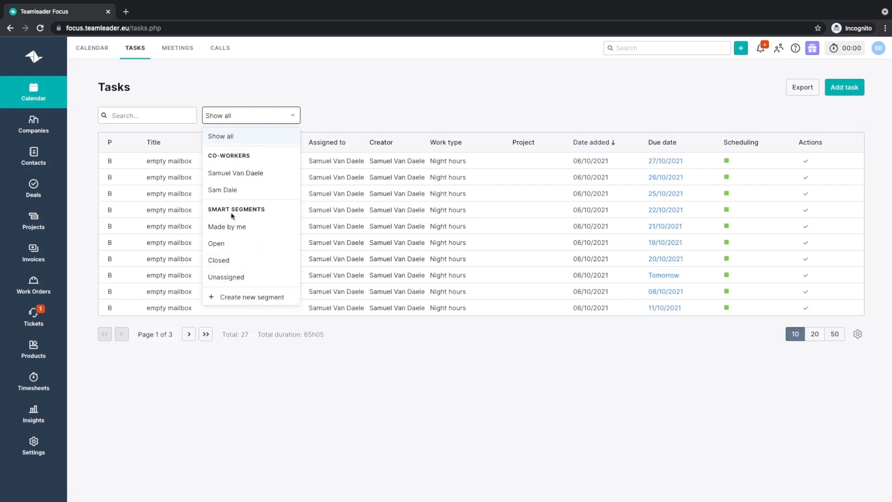
pyautogui.click(234, 227)
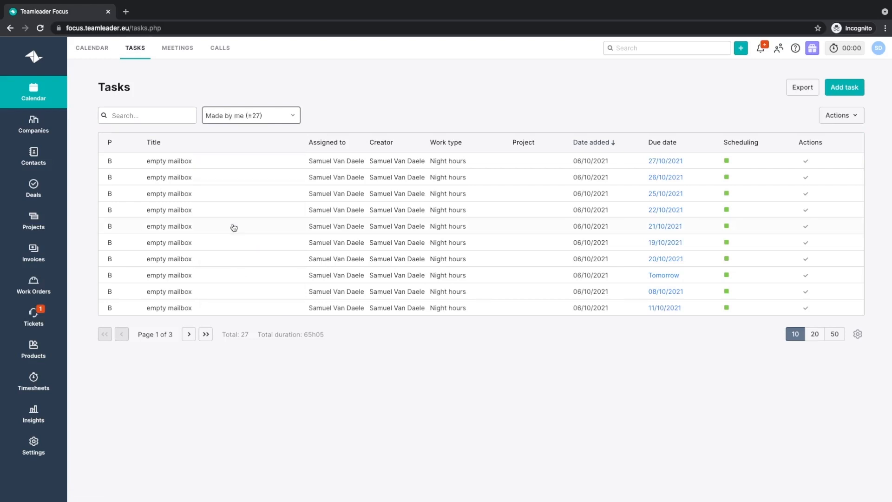
# Create a task segment named "Night hours" with the rule Work type equals Night hours, and show 50 tasks per page
pyautogui.click(281, 122)
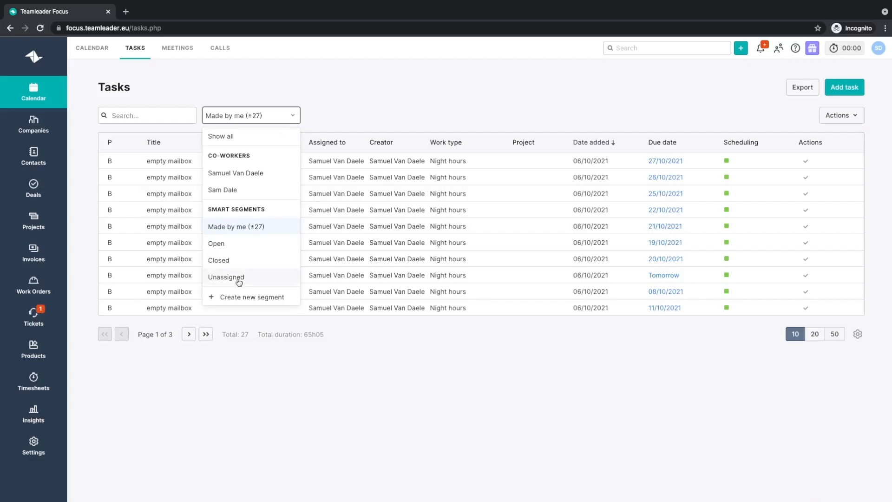
pyautogui.click(241, 297)
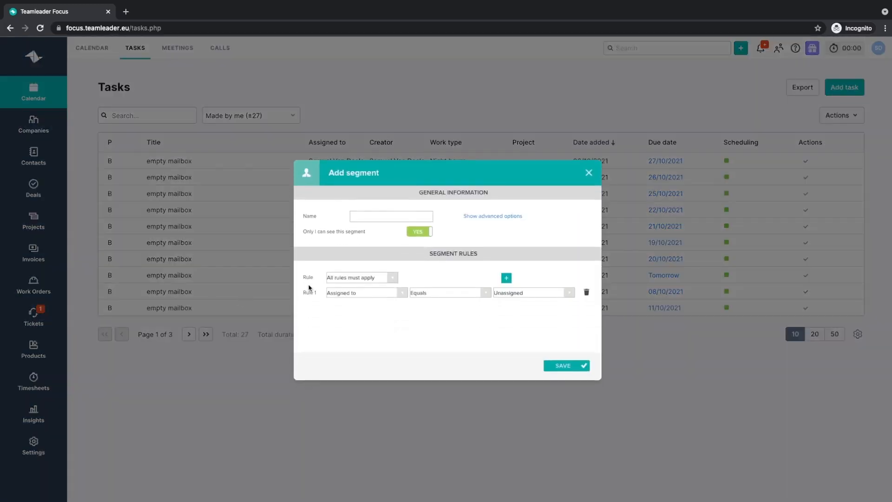
pyautogui.click(351, 294)
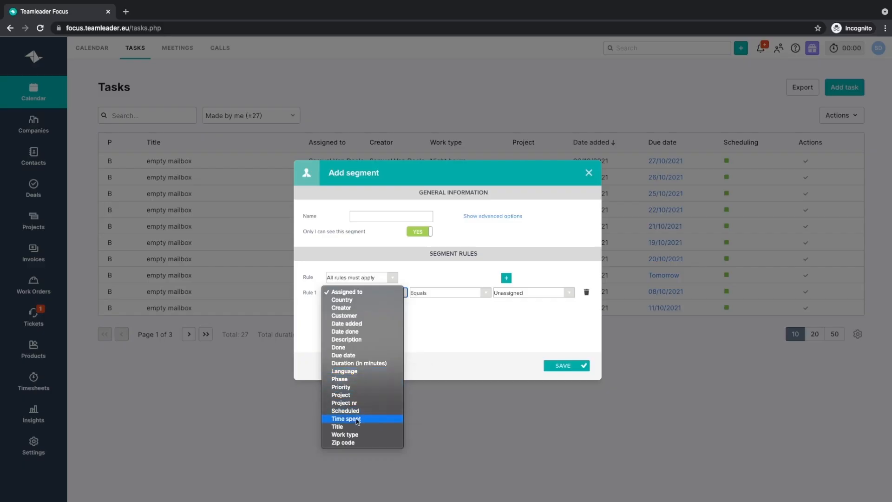
pyautogui.click(360, 435)
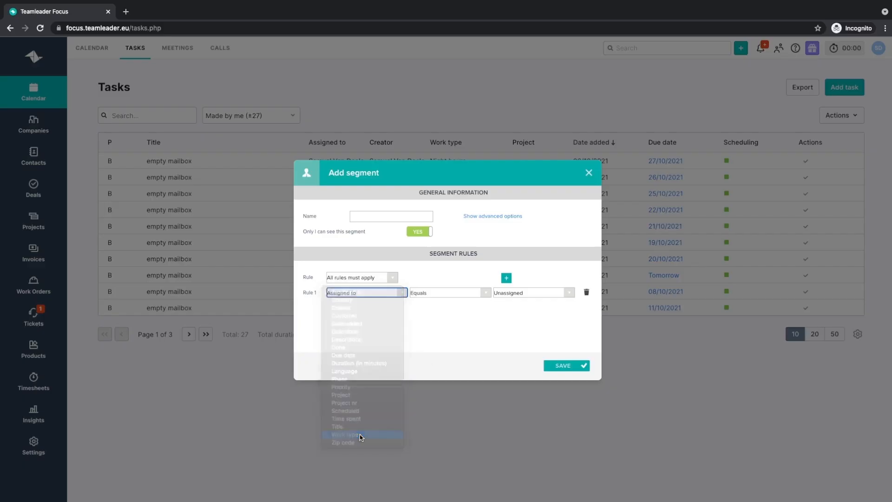
pyautogui.click(372, 215)
pyautogui.write('night ')
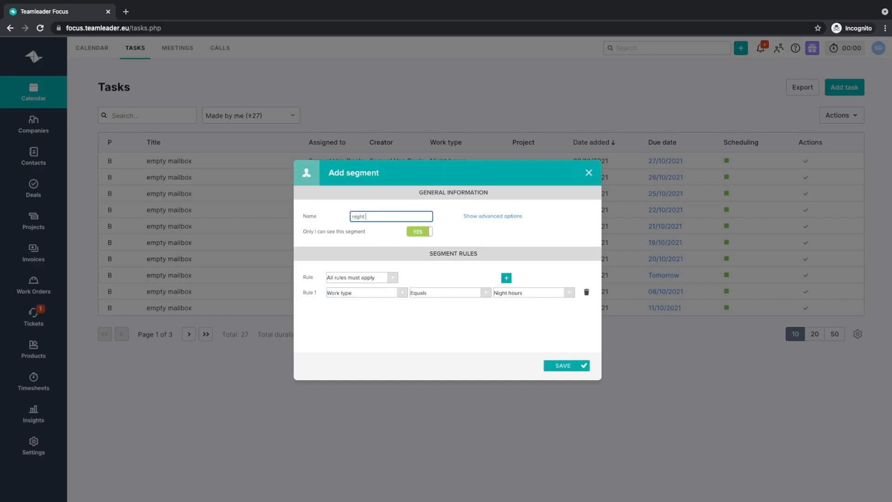
pyautogui.write('hours')
pyautogui.click(360, 215)
pyautogui.press('BackSpace')
pyautogui.write('N')
pyautogui.click(561, 365)
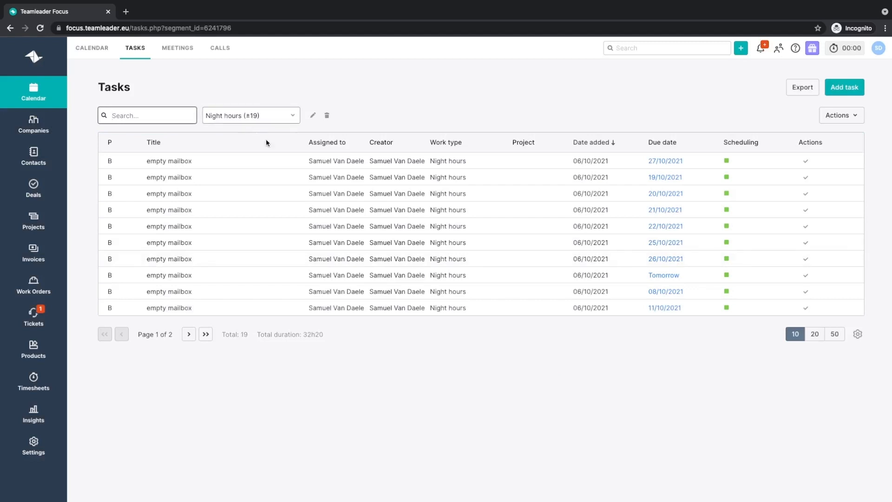
pyautogui.click(835, 333)
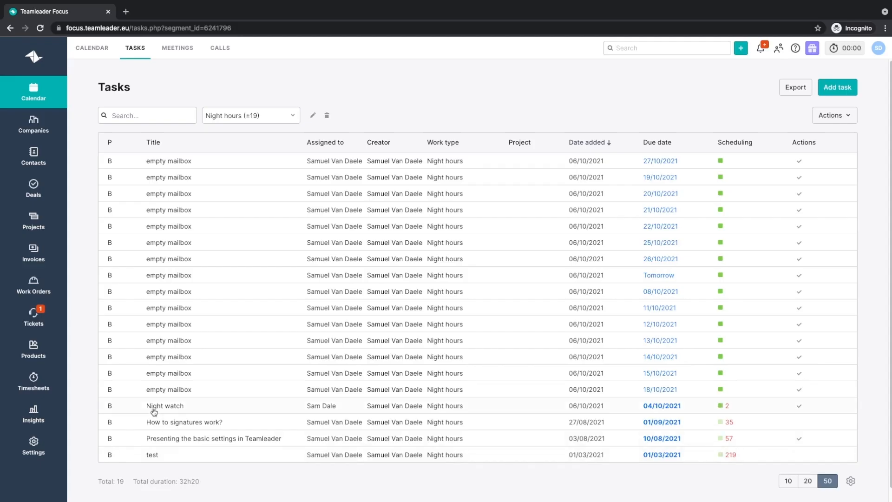
# In the calendar settings, view the Onboarding work type with its advanced options and colour picker, then close it without saving
pyautogui.click(46, 448)
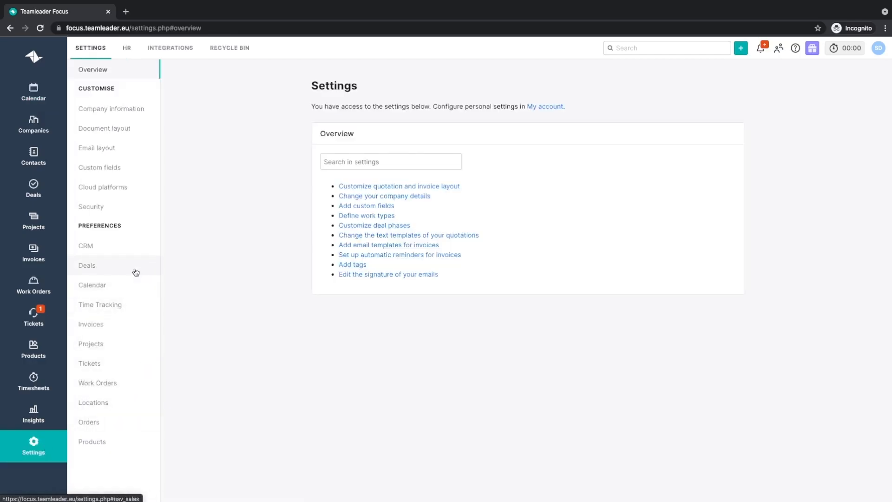
pyautogui.click(134, 285)
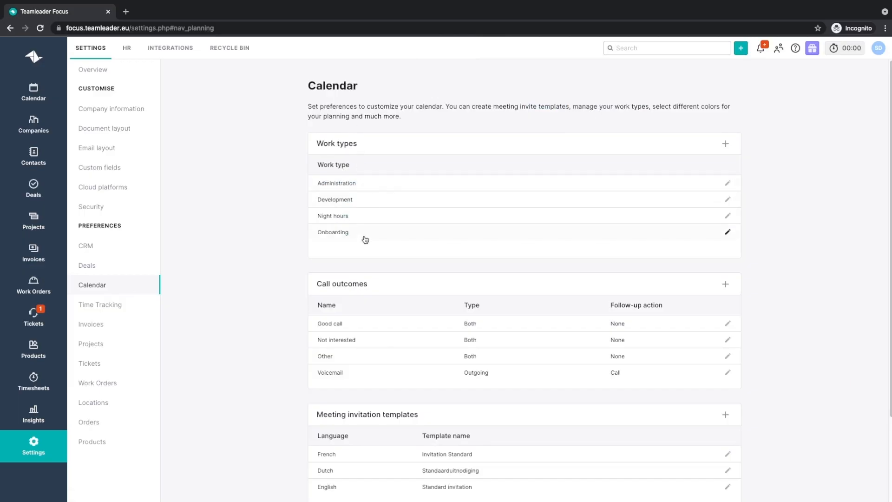
pyautogui.click(730, 232)
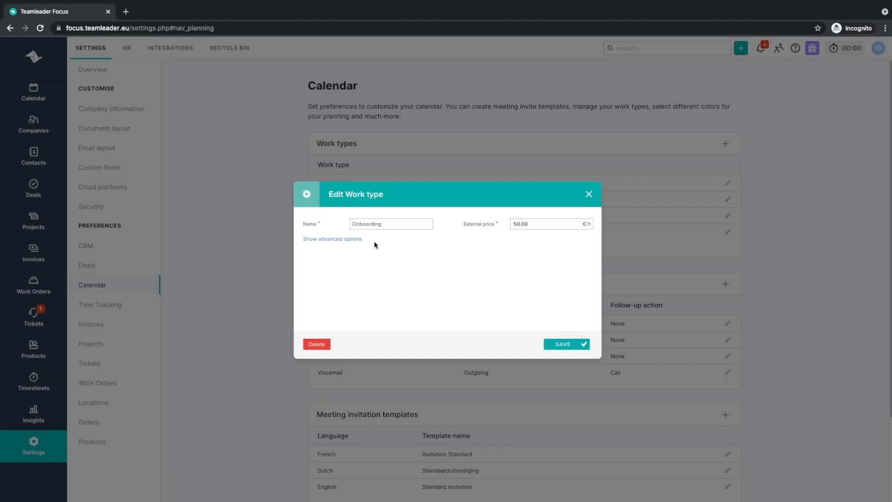
pyautogui.click(354, 240)
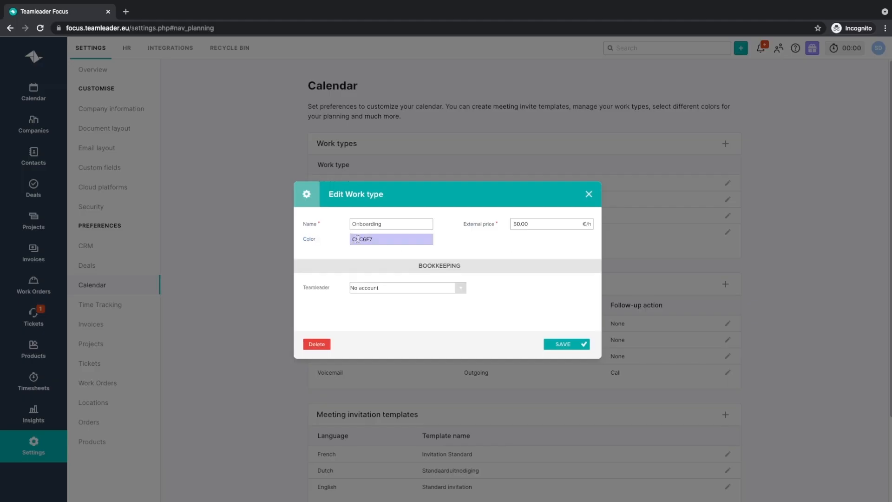
pyautogui.click(377, 238)
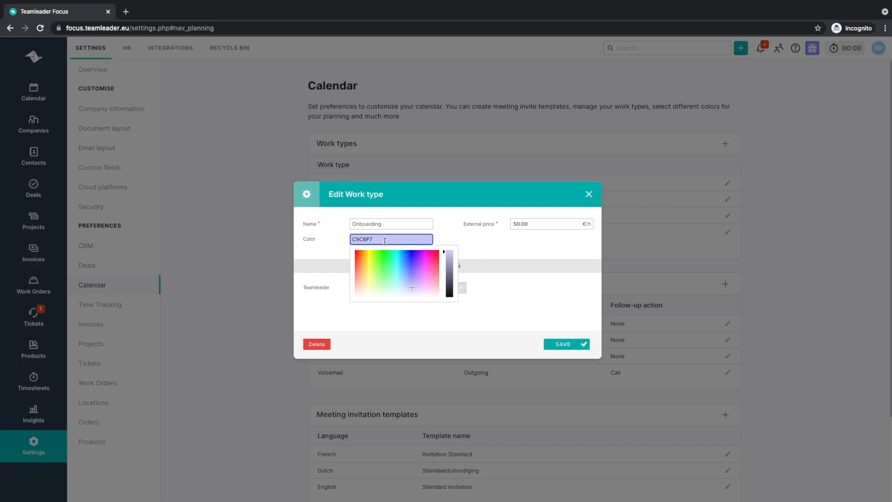
pyautogui.click(530, 242)
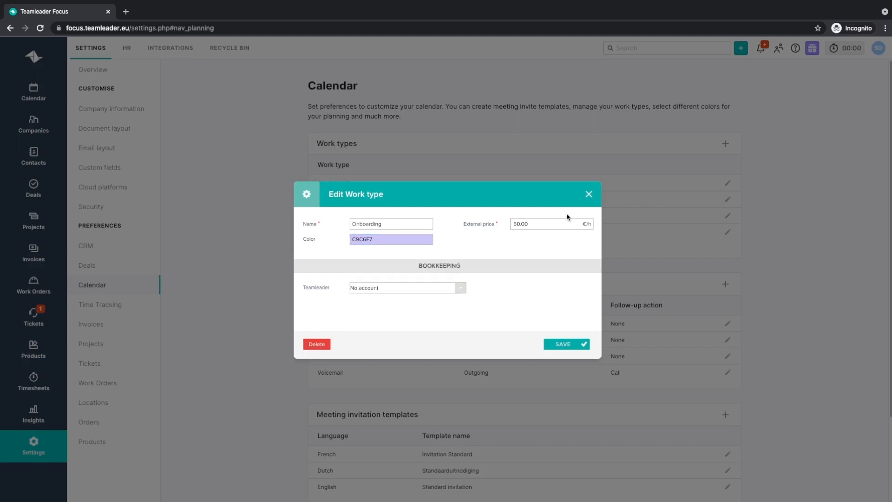
pyautogui.click(589, 194)
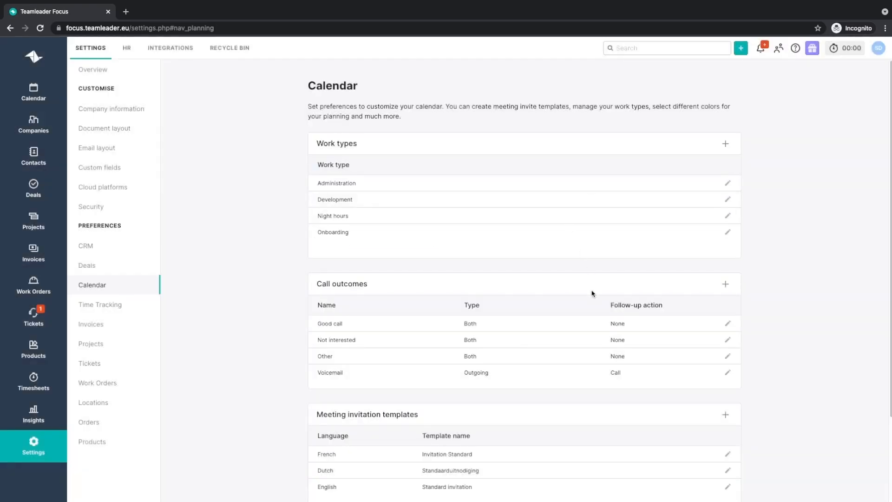
# Review the Voicemail call outcome and the follow-up action options available for a new call outcome, without saving anything
pyautogui.scroll(-2, 592, 288)
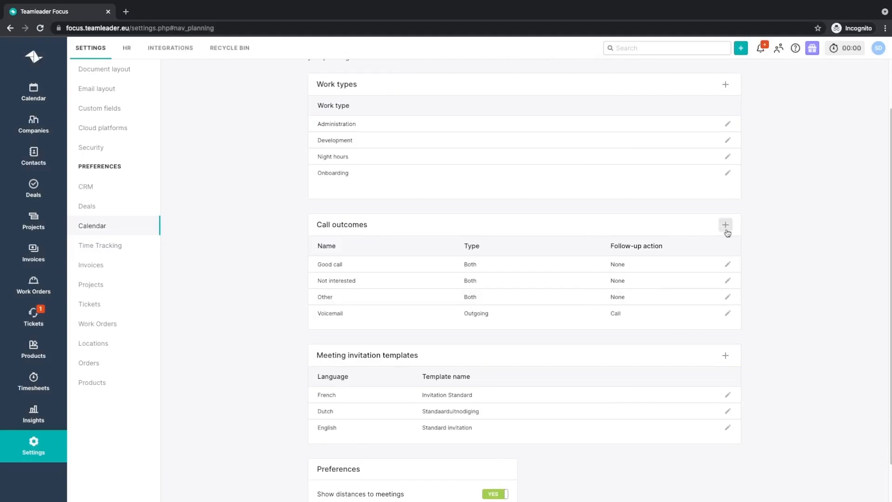
pyautogui.click(729, 314)
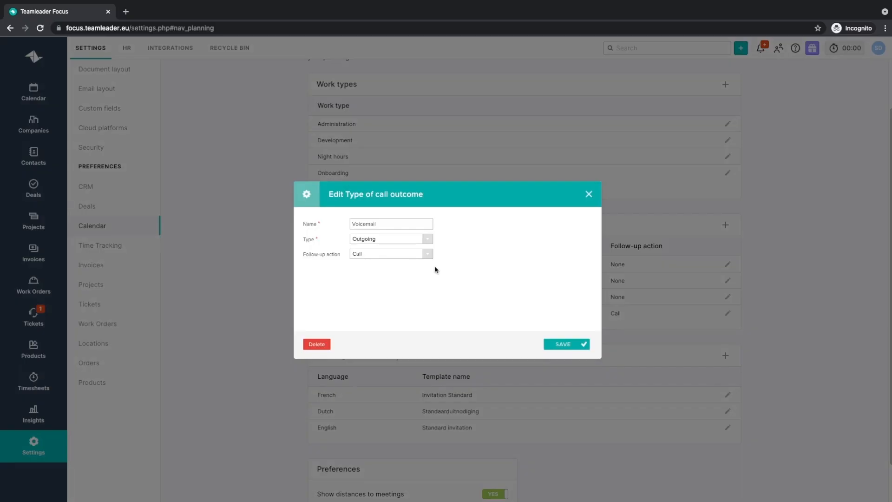
pyautogui.click(591, 194)
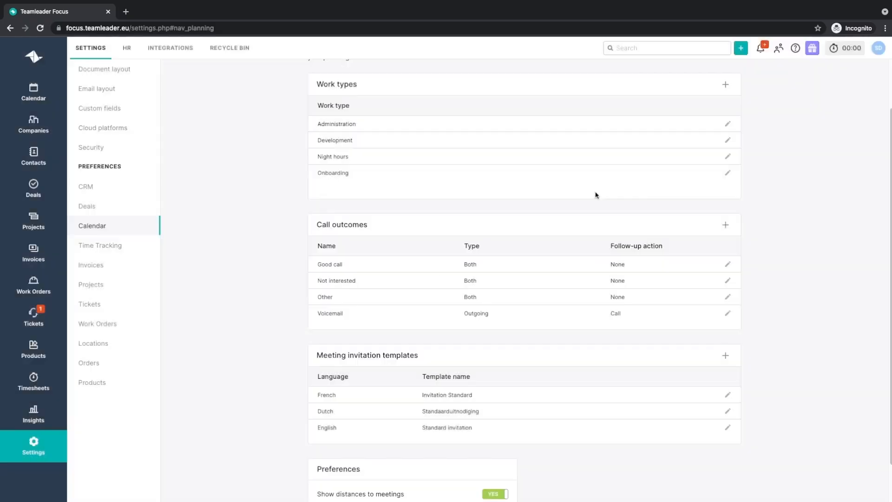
pyautogui.click(726, 225)
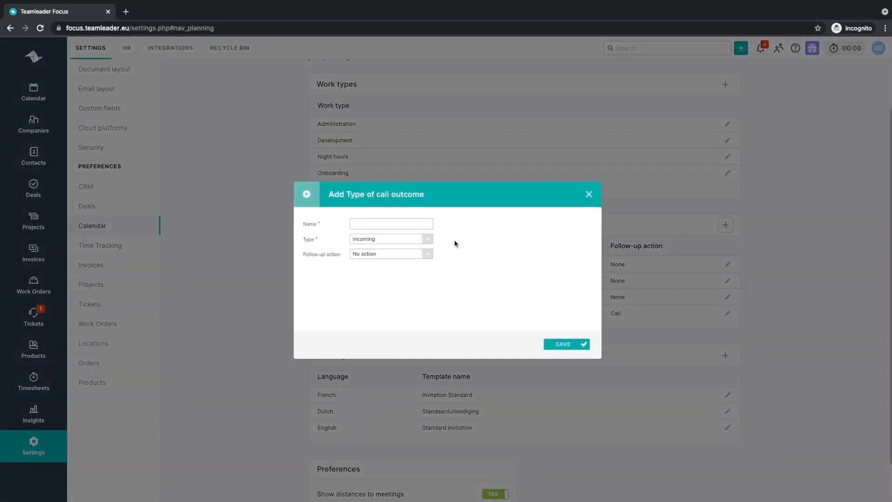
pyautogui.click(427, 253)
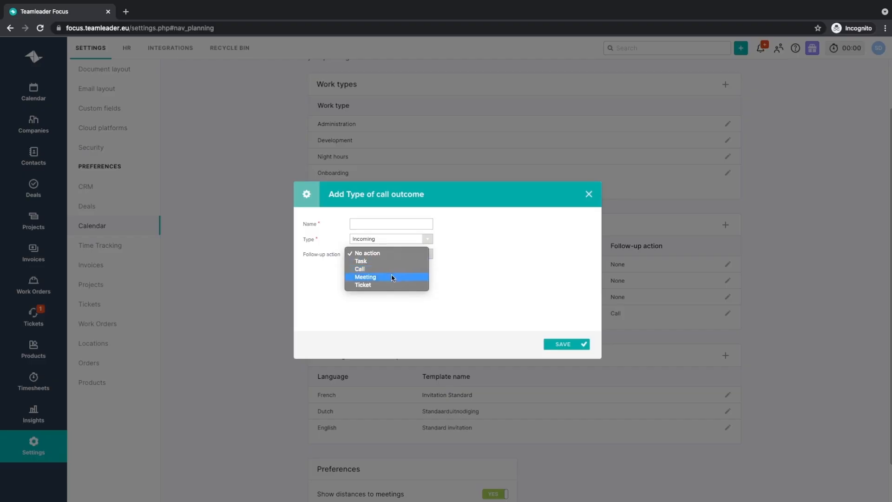
pyautogui.click(466, 275)
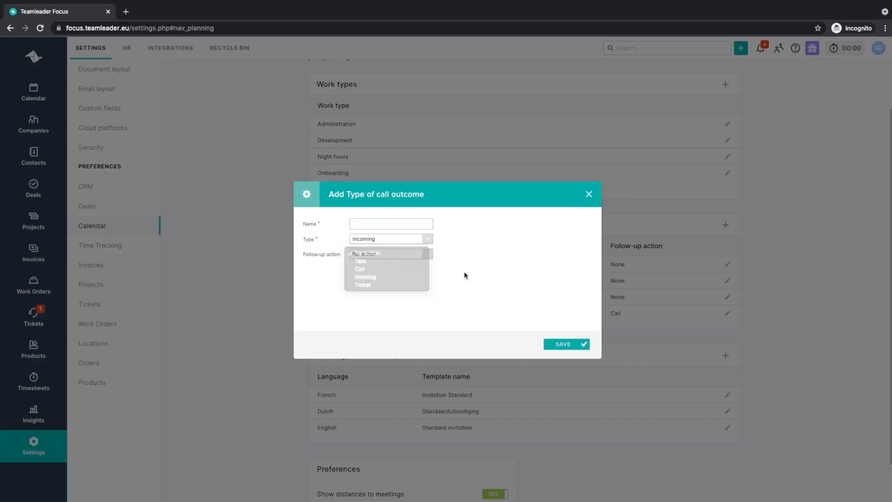
pyautogui.click(589, 195)
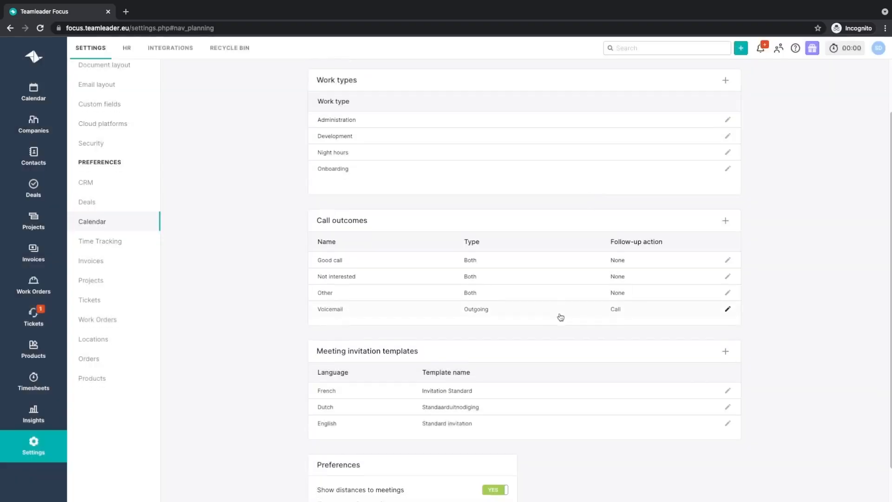
# View the English "Standard invitation" meeting invitation template with its email content and variables, and close it
pyautogui.scroll(-1, 560, 317)
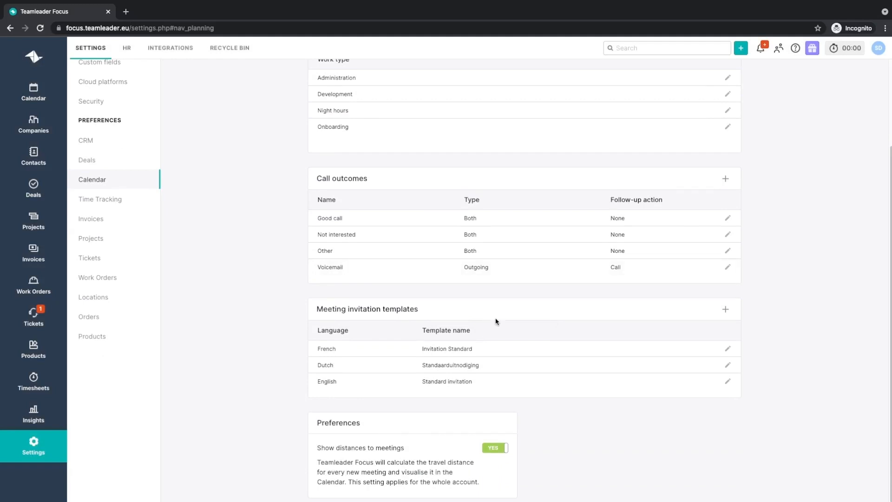
pyautogui.click(728, 381)
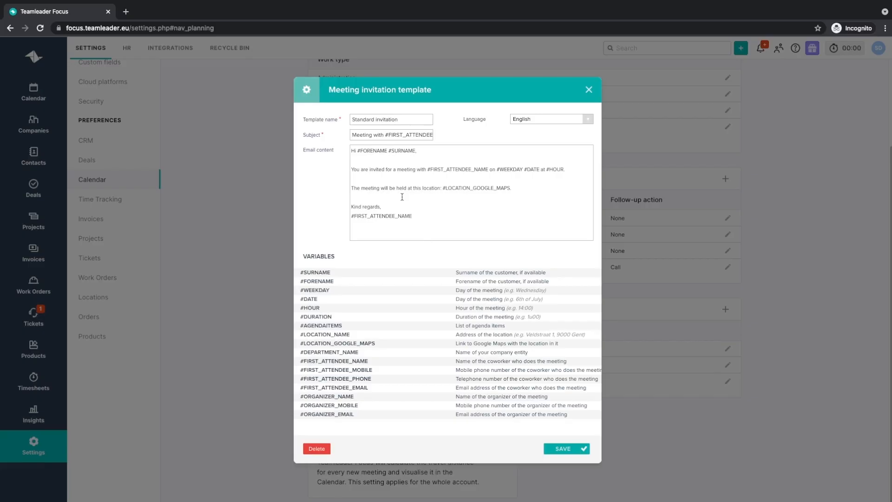
pyautogui.click(591, 92)
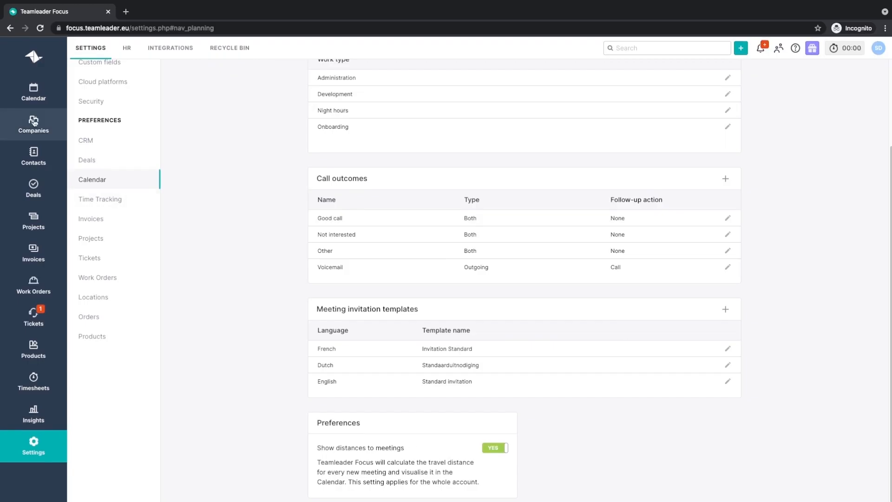
# Return to the calendar, search the Support Centre for "tasks", go back to its start page and close it
pyautogui.click(33, 92)
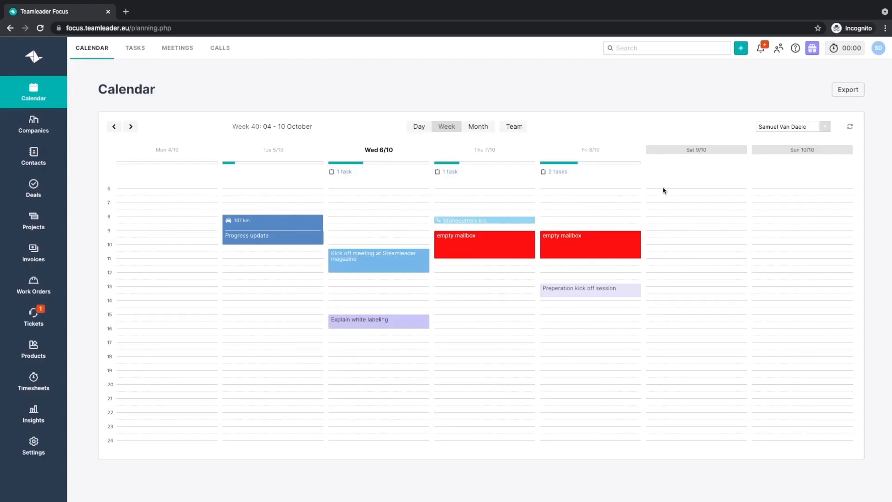
pyautogui.click(795, 48)
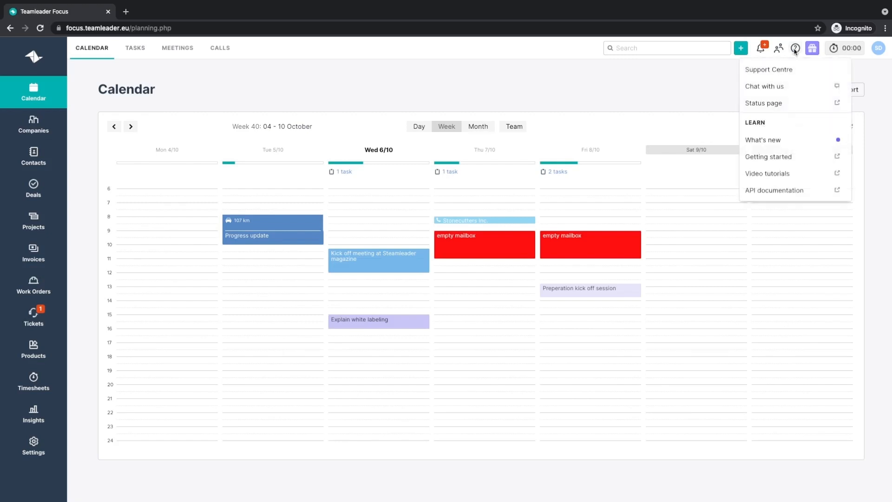
pyautogui.click(783, 68)
pyautogui.click(786, 279)
pyautogui.write('tasks')
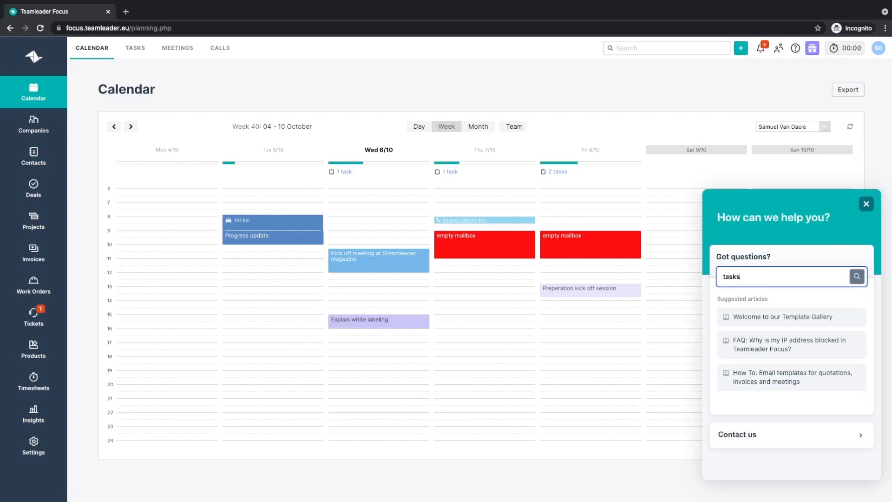
pyautogui.press('Return')
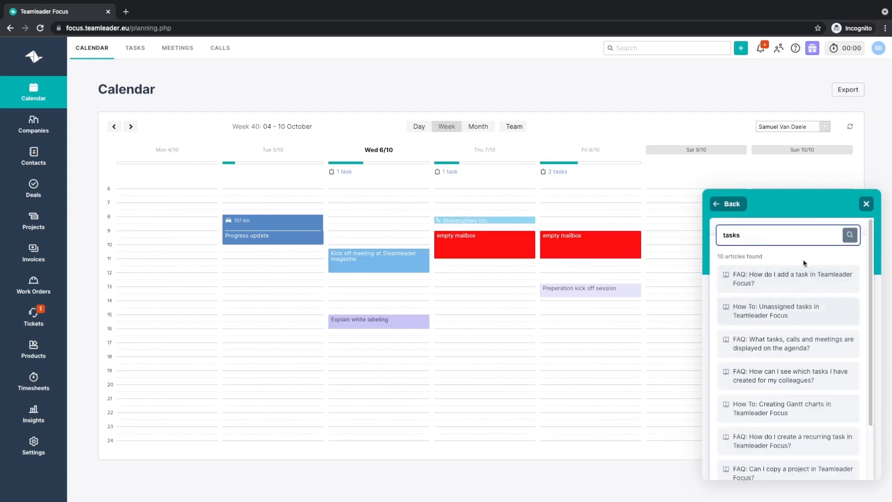
pyautogui.click(733, 208)
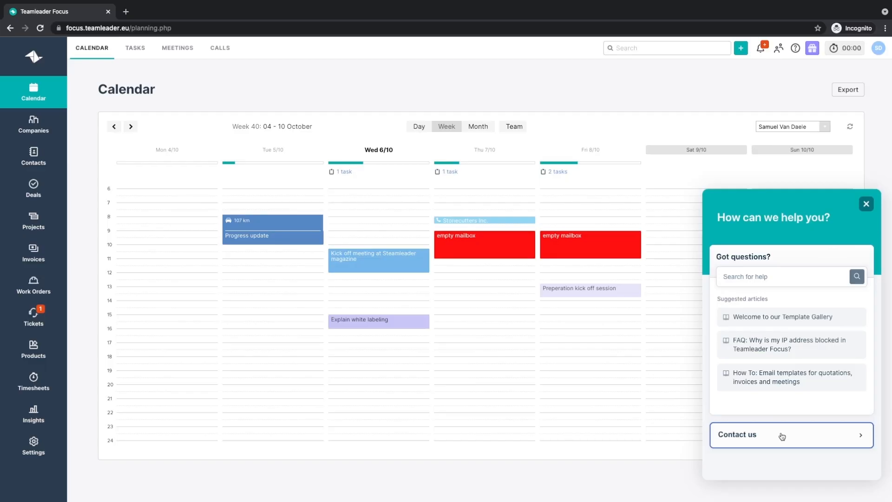
pyautogui.click(866, 203)
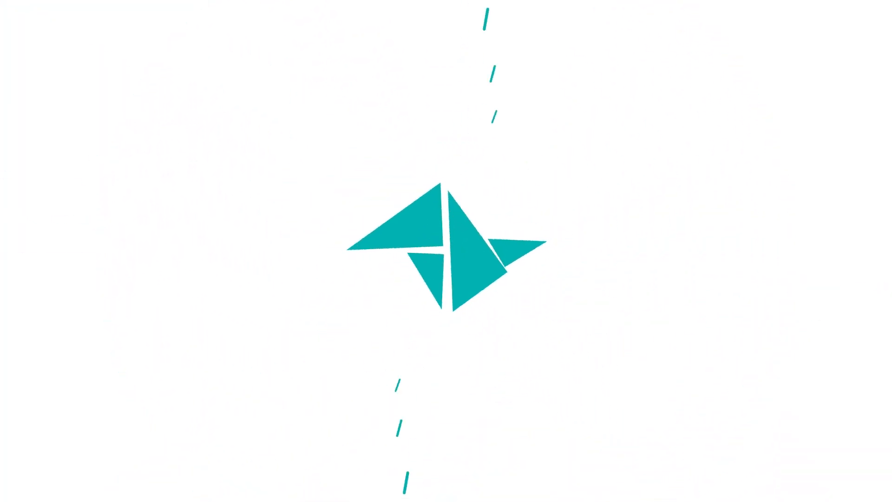